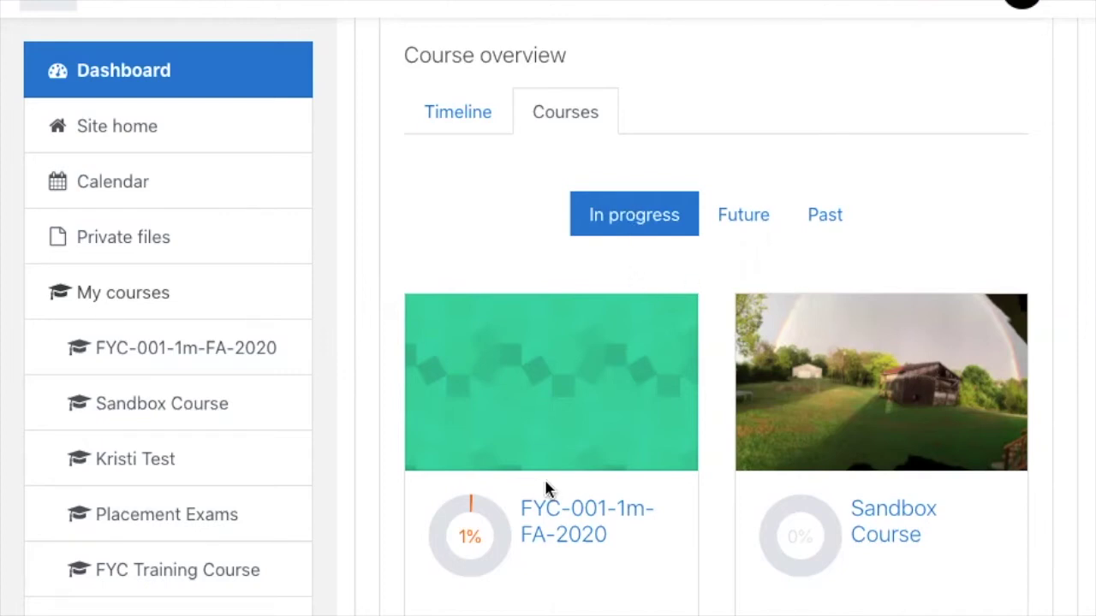
Open the past course CRW-160-a-SP-2020 and open its course settings.
{"action": "scroll", "coordinate": [548, 488], "scroll_direction": "down", "scroll_amount": 1}
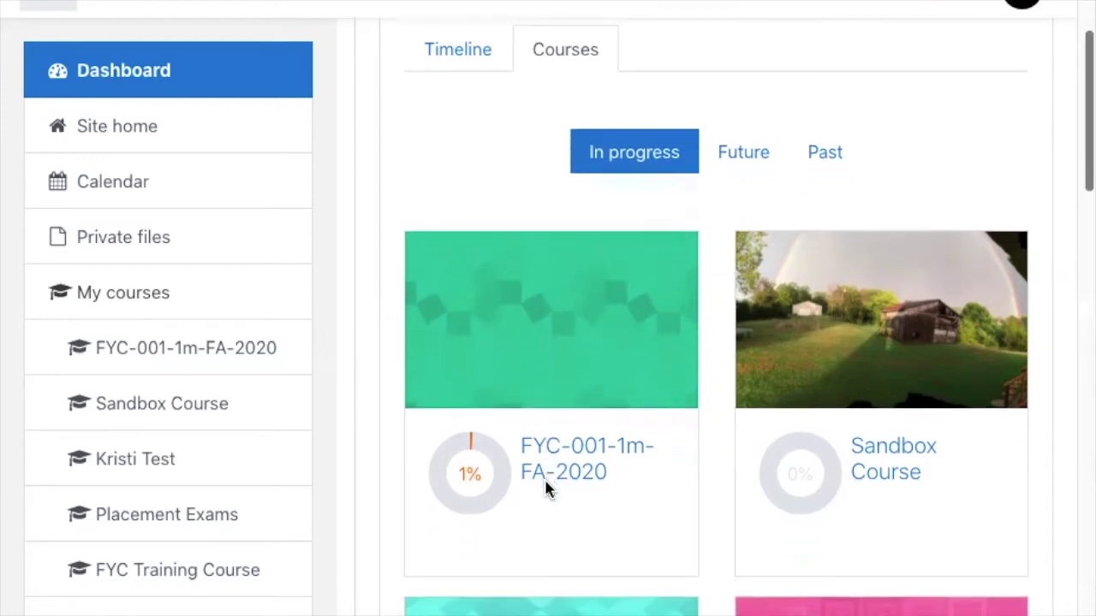
{"action": "left_click", "coordinate": [830, 156]}
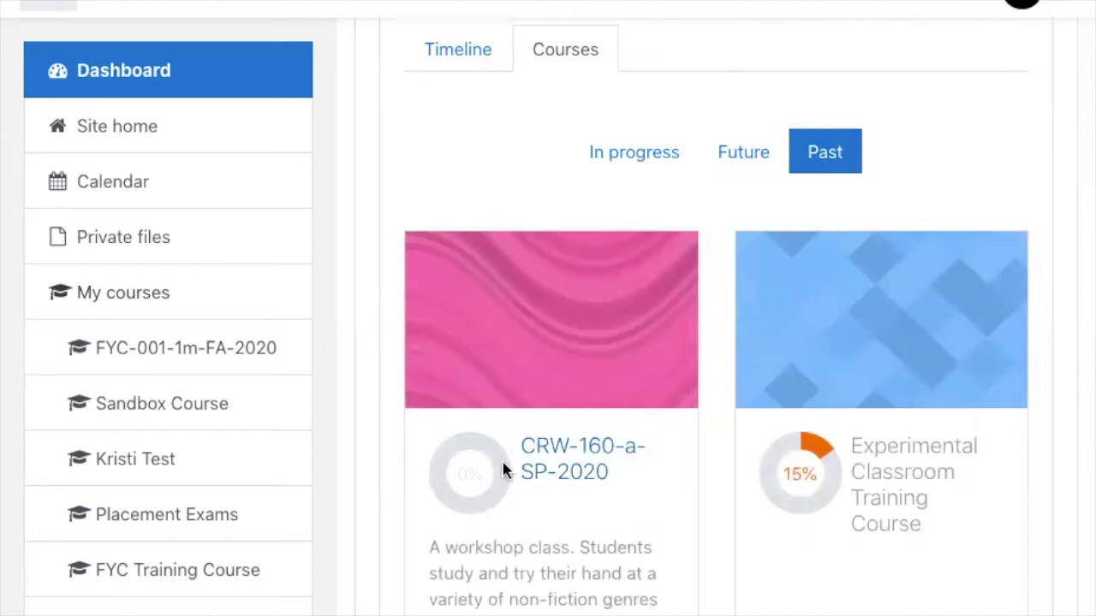
{"action": "left_click", "coordinate": [560, 451]}
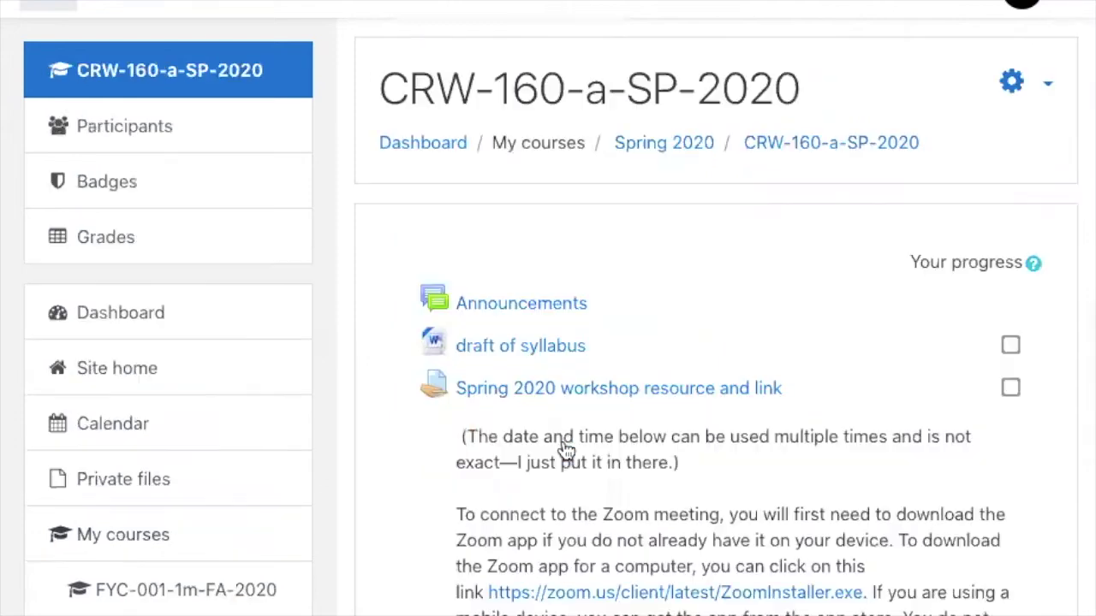
{"action": "left_click", "coordinate": [1041, 90]}
{"action": "left_click", "coordinate": [843, 126]}
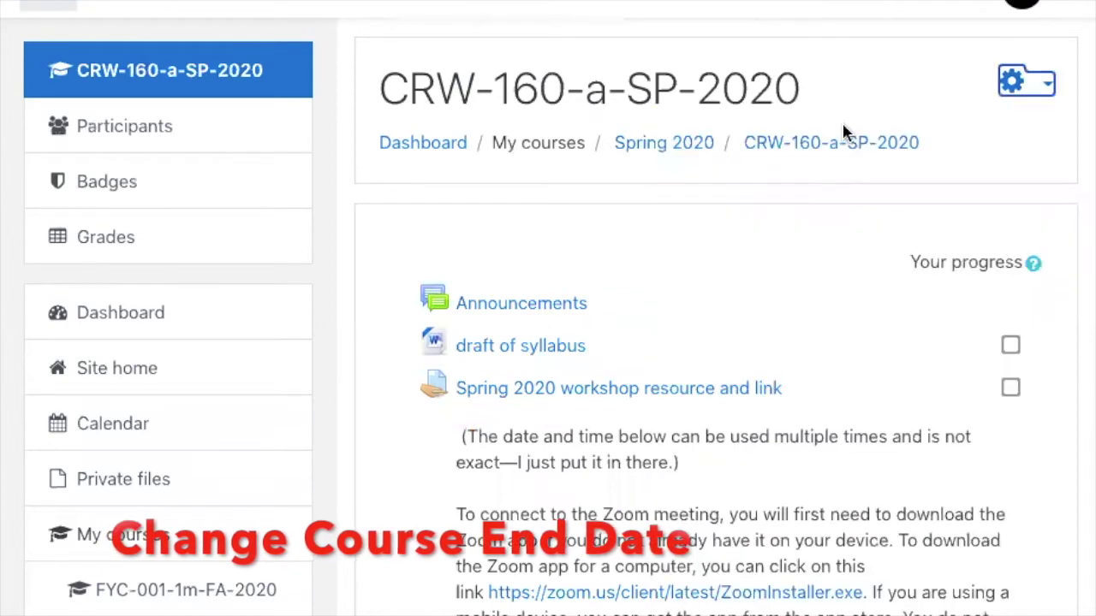
{"action": "scroll", "coordinate": [655, 572], "scroll_direction": "down", "scroll_amount": 5}
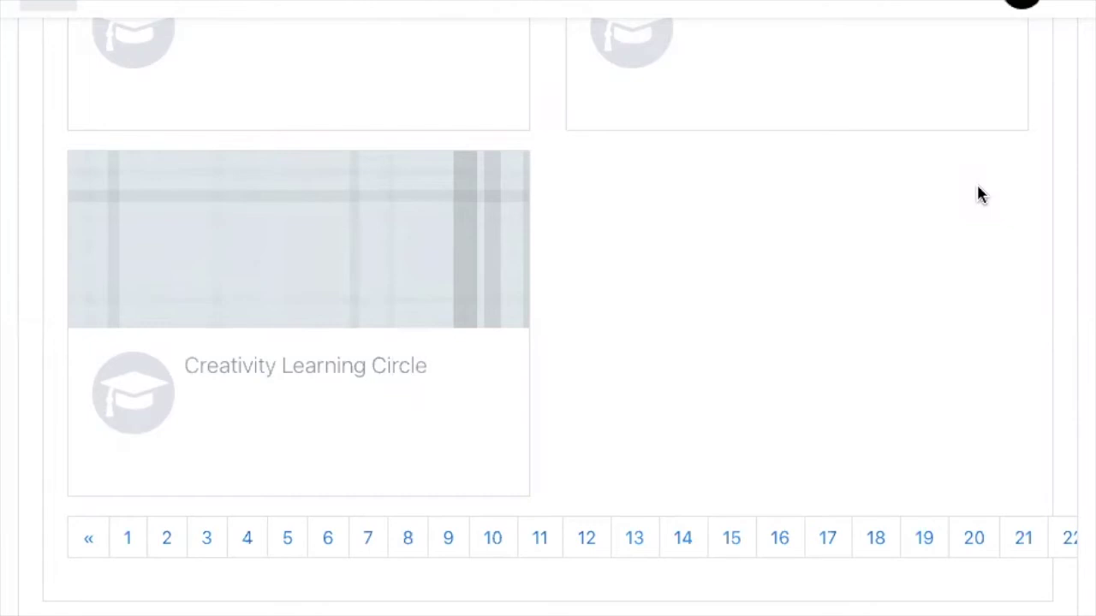
{"action": "scroll", "coordinate": [927, 506], "scroll_direction": "right", "scroll_amount": 4}
{"action": "scroll", "coordinate": [265, 362], "scroll_direction": "left", "scroll_amount": 4}
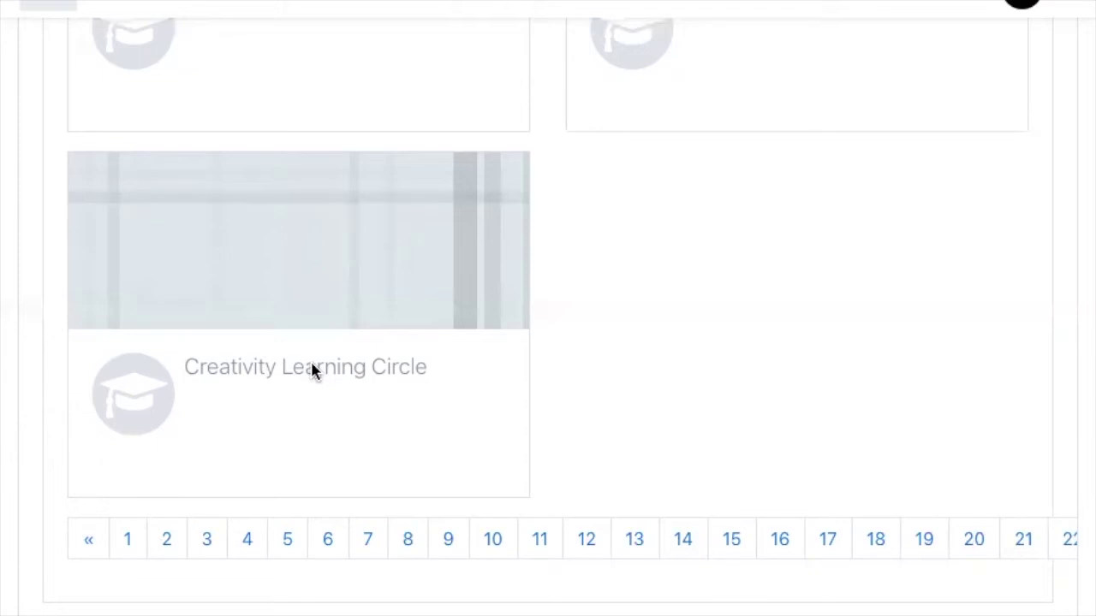
{"action": "scroll", "coordinate": [313, 370], "scroll_direction": "down", "scroll_amount": 1}
{"action": "scroll", "coordinate": [312, 370], "scroll_direction": "up", "scroll_amount": 1}
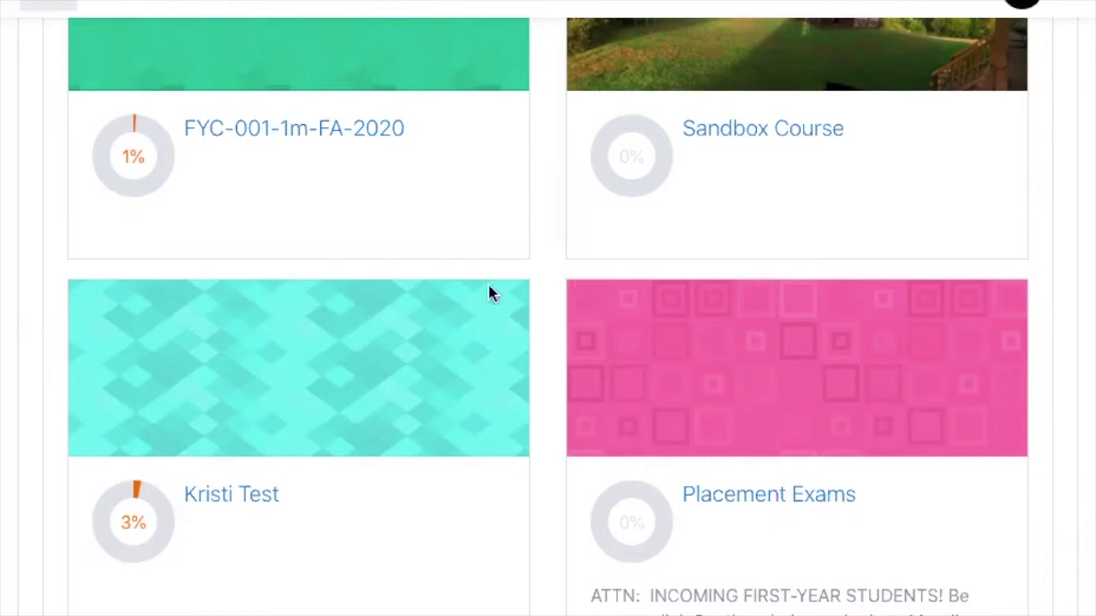
Open the instructor's own test course and edit the settings of the essay quiz in Week 1.
{"action": "left_click", "coordinate": [239, 502]}
{"action": "scroll", "coordinate": [403, 450], "scroll_direction": "down", "scroll_amount": 5}
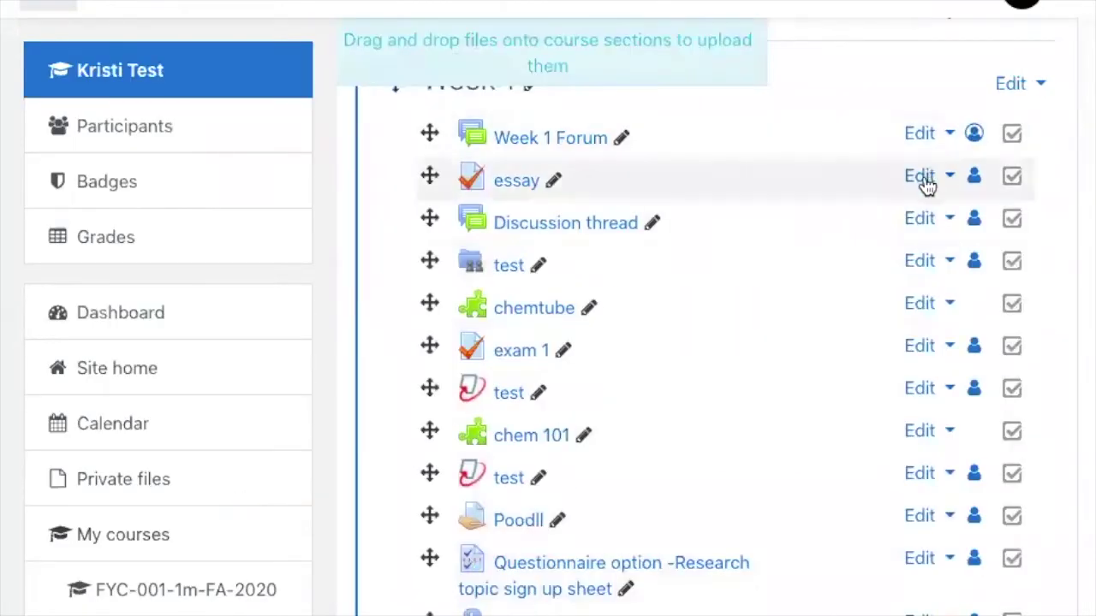
{"action": "left_click", "coordinate": [921, 177]}
{"action": "left_click", "coordinate": [882, 220]}
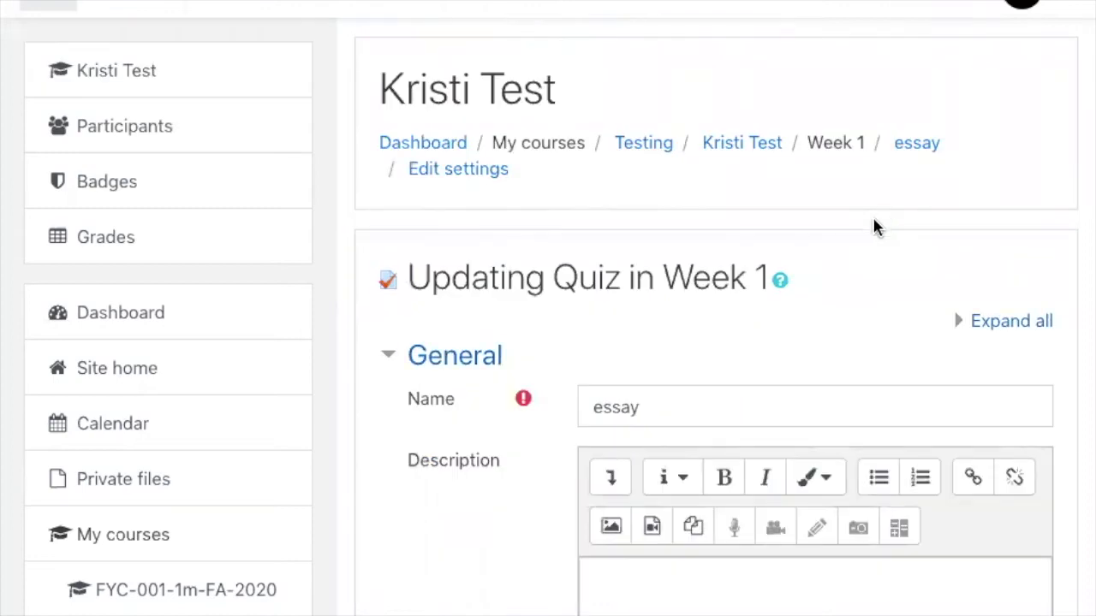
In the quiz's review options, enable The attempt and Points for after the quiz is closed.
{"action": "scroll", "coordinate": [756, 464], "scroll_direction": "down", "scroll_amount": 10}
{"action": "scroll", "coordinate": [754, 465], "scroll_direction": "down", "scroll_amount": 1}
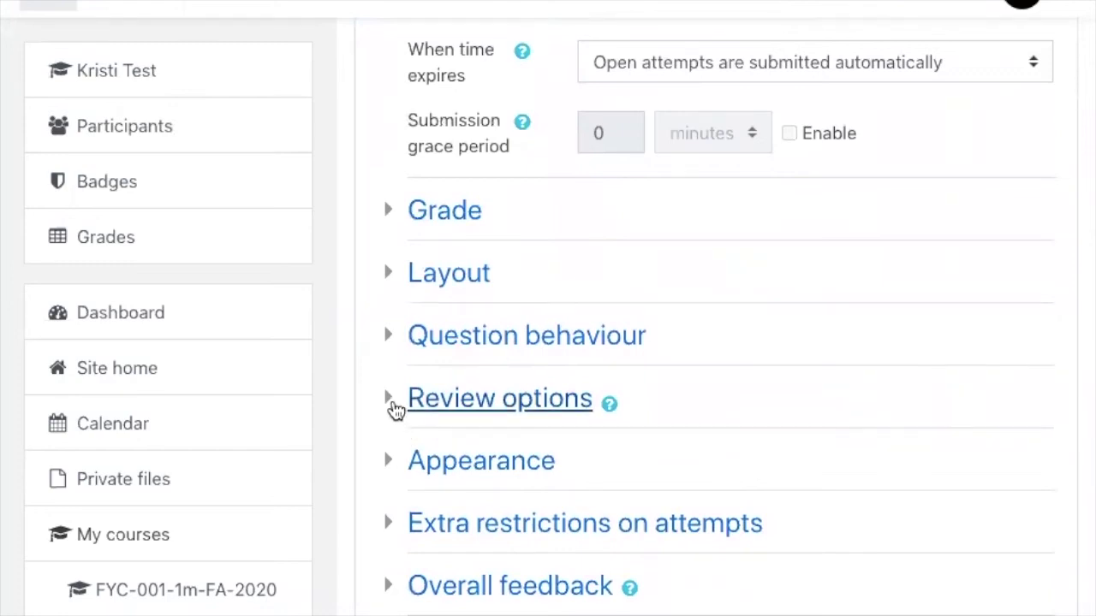
{"action": "left_click", "coordinate": [394, 408]}
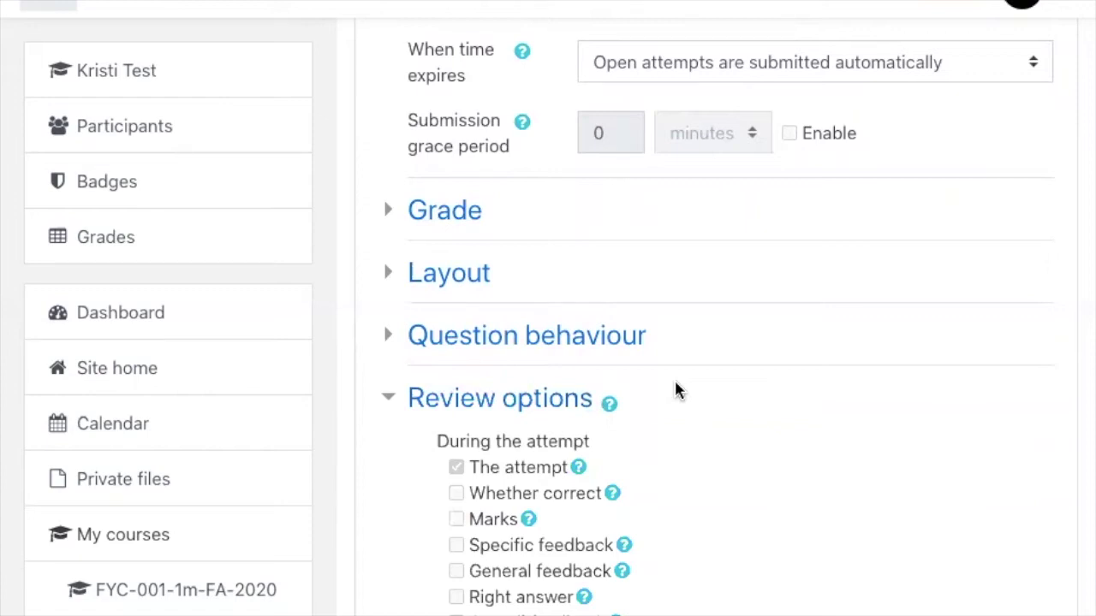
{"action": "scroll", "coordinate": [676, 391], "scroll_direction": "down", "scroll_amount": 10}
{"action": "left_click", "coordinate": [494, 373]}
{"action": "left_click", "coordinate": [484, 420]}
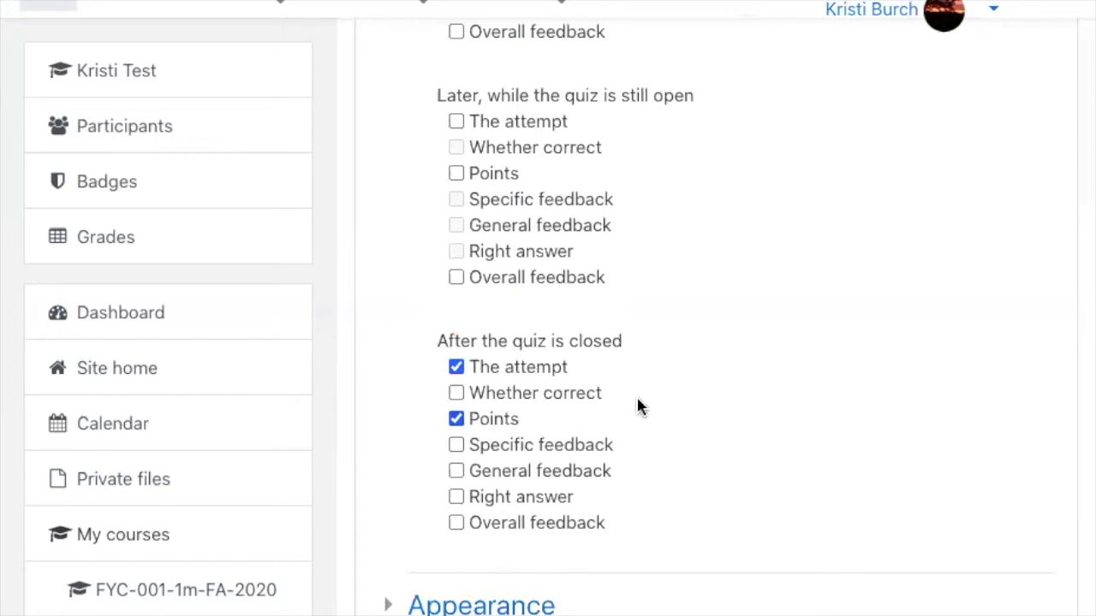
Enable Specific feedback and General feedback for after the quiz is closed, turning The attempt off and on again.
{"action": "left_click", "coordinate": [456, 471]}
{"action": "left_click", "coordinate": [456, 367]}
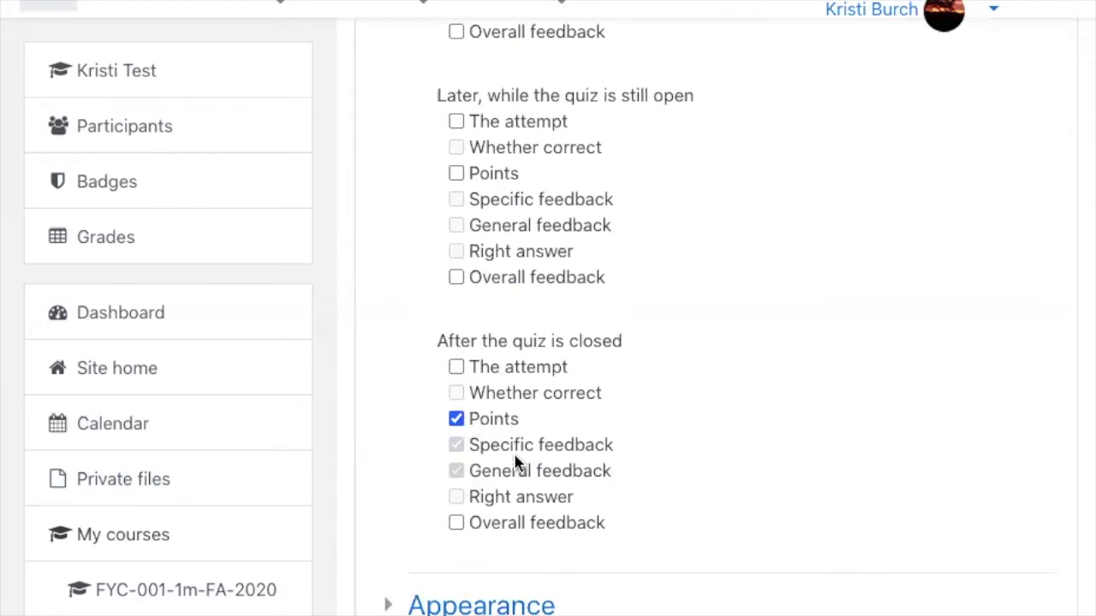
{"action": "left_click", "coordinate": [456, 367]}
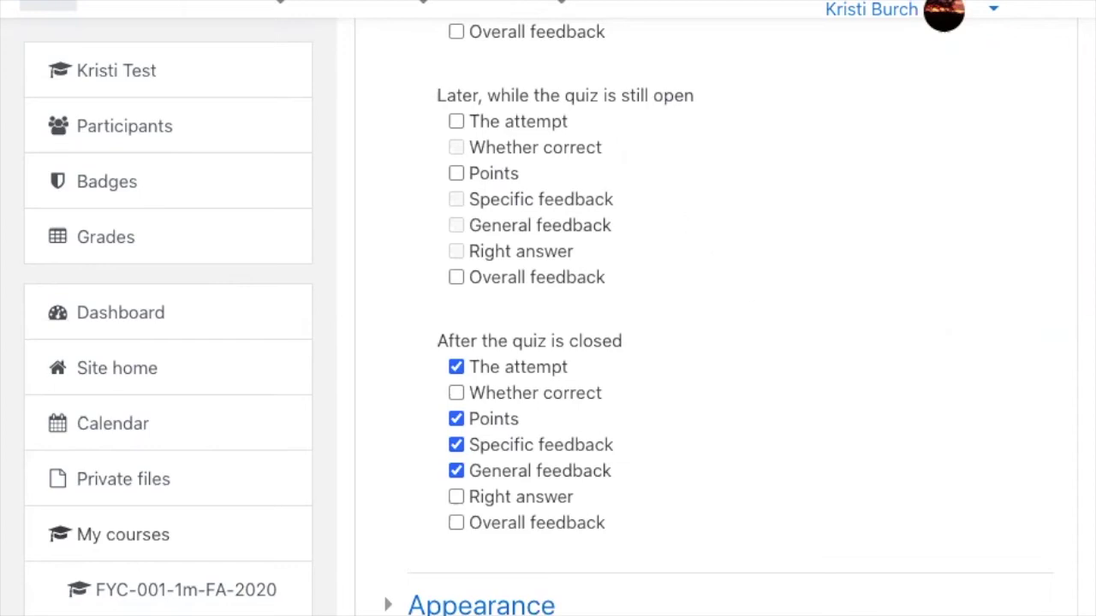
{"action": "scroll", "coordinate": [903, 315], "scroll_direction": "up", "scroll_amount": 3}
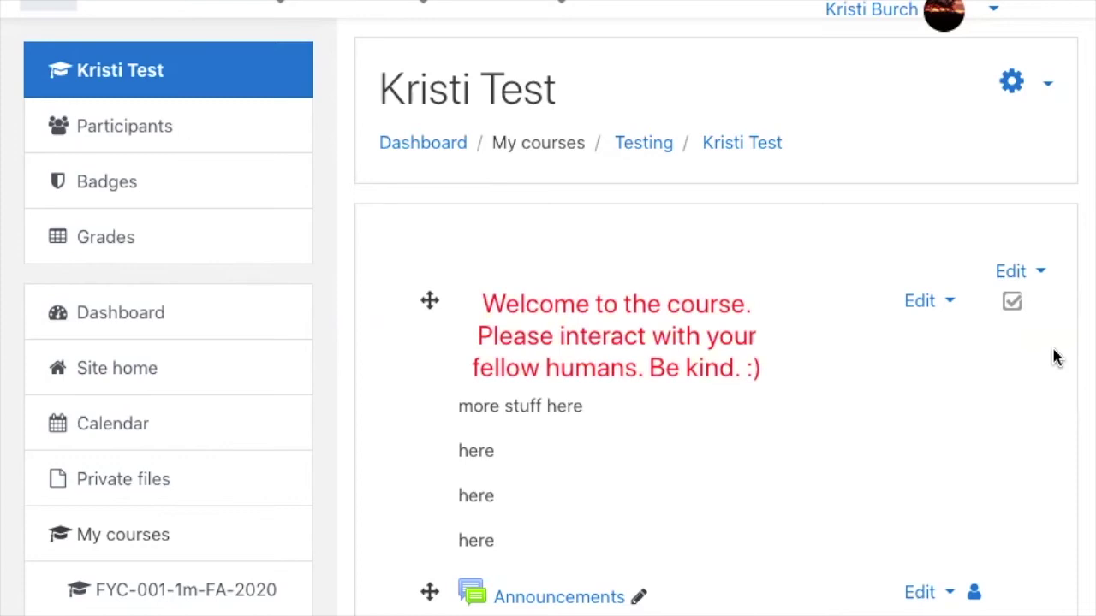
Open the test course's grader report and examine the participants' Course total column.
{"action": "left_click", "coordinate": [133, 245]}
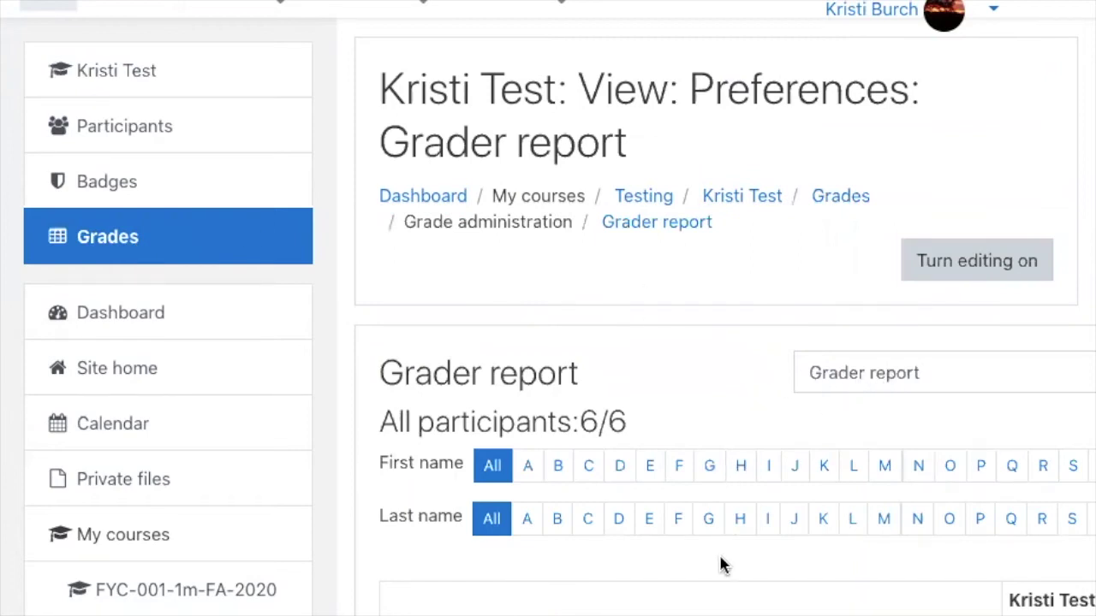
{"action": "scroll", "coordinate": [722, 562], "scroll_direction": "down", "scroll_amount": 3}
{"action": "scroll", "coordinate": [890, 514], "scroll_direction": "right", "scroll_amount": 4}
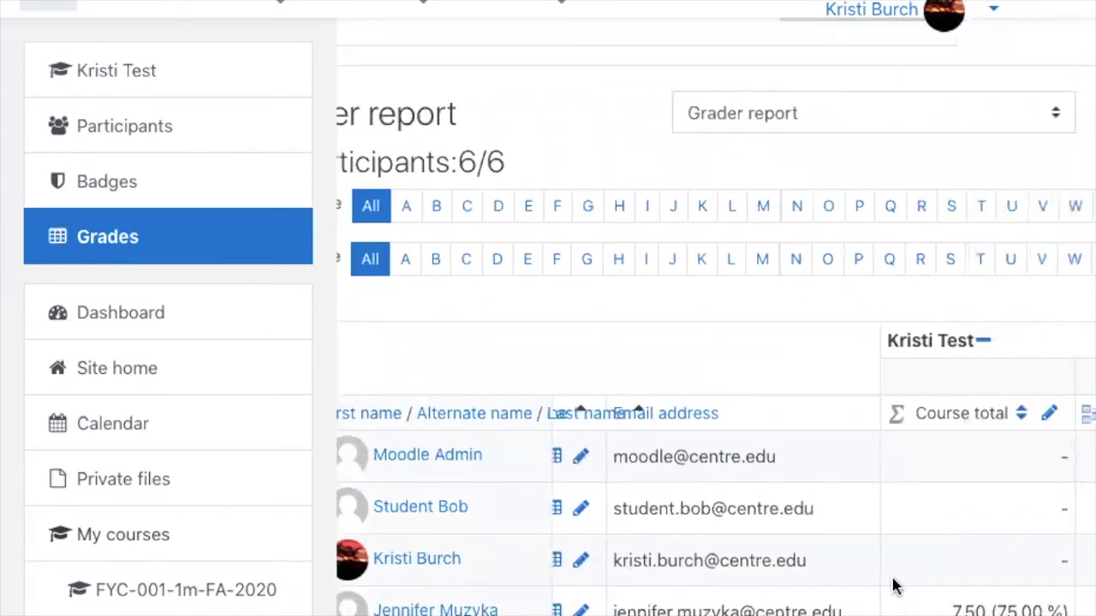
{"action": "scroll", "coordinate": [895, 586], "scroll_direction": "down", "scroll_amount": 1}
{"action": "scroll", "coordinate": [894, 586], "scroll_direction": "down", "scroll_amount": 1}
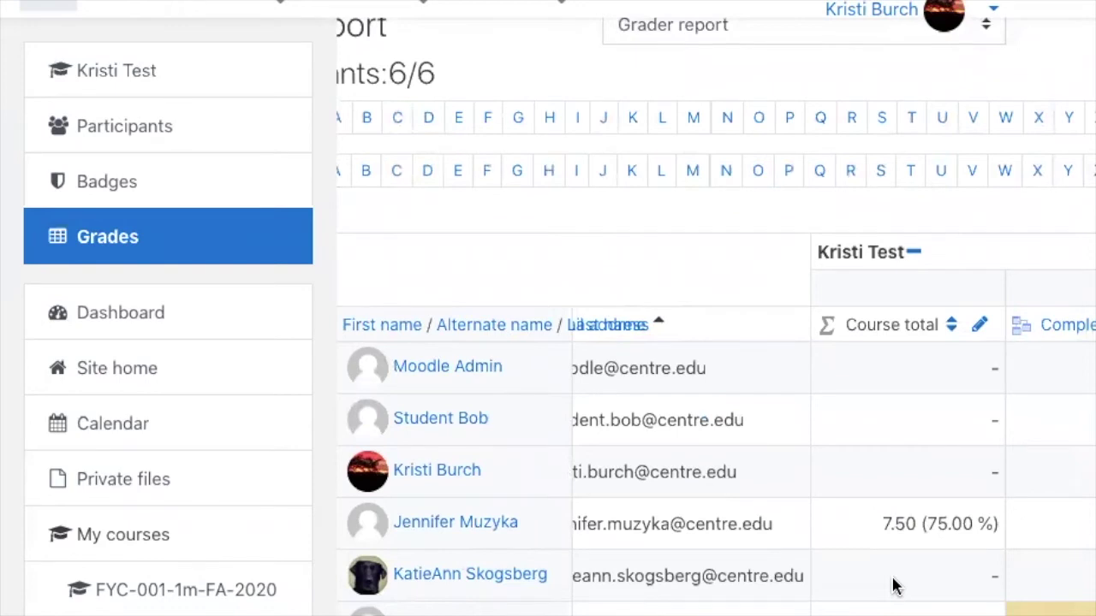
{"action": "scroll", "coordinate": [894, 587], "scroll_direction": "up", "scroll_amount": 3}
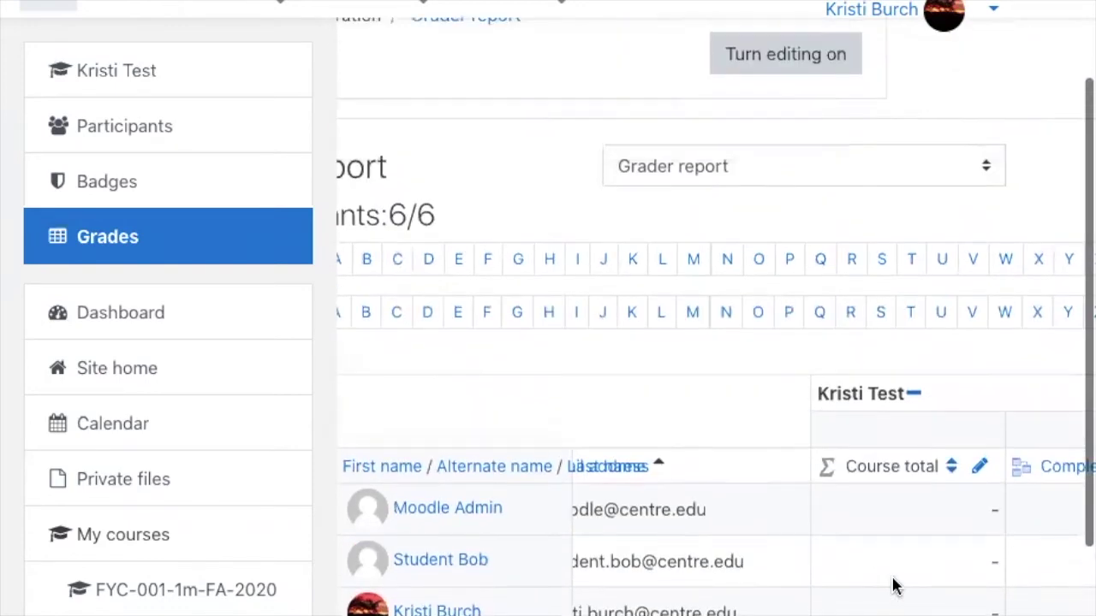
Switch to the User report and show it for the Ctl Test account.
{"action": "left_click", "coordinate": [946, 169]}
{"action": "left_click", "coordinate": [837, 291]}
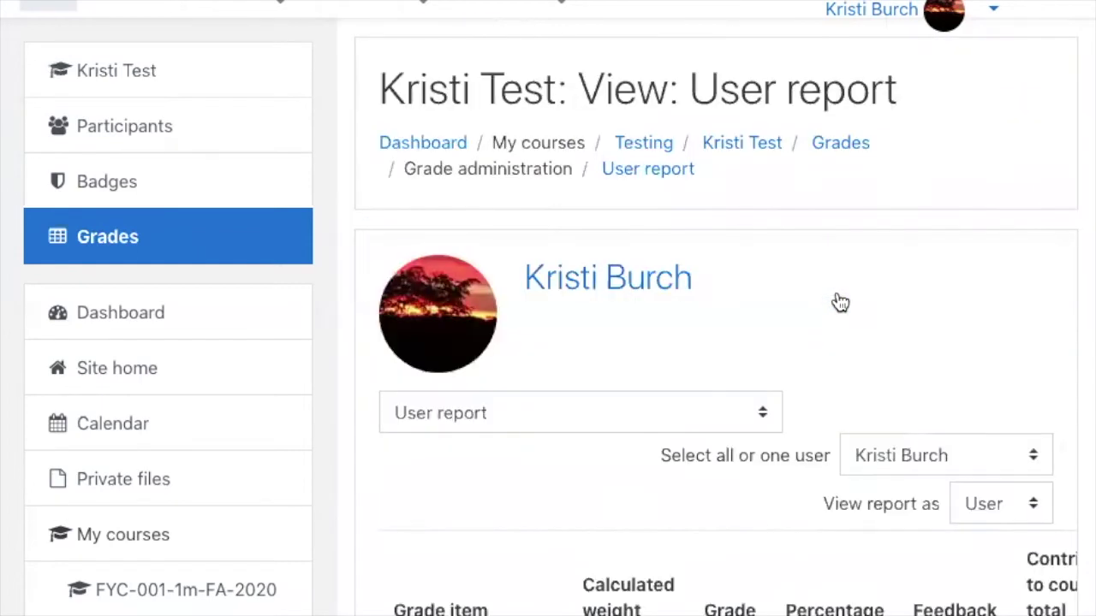
{"action": "left_click", "coordinate": [900, 463]}
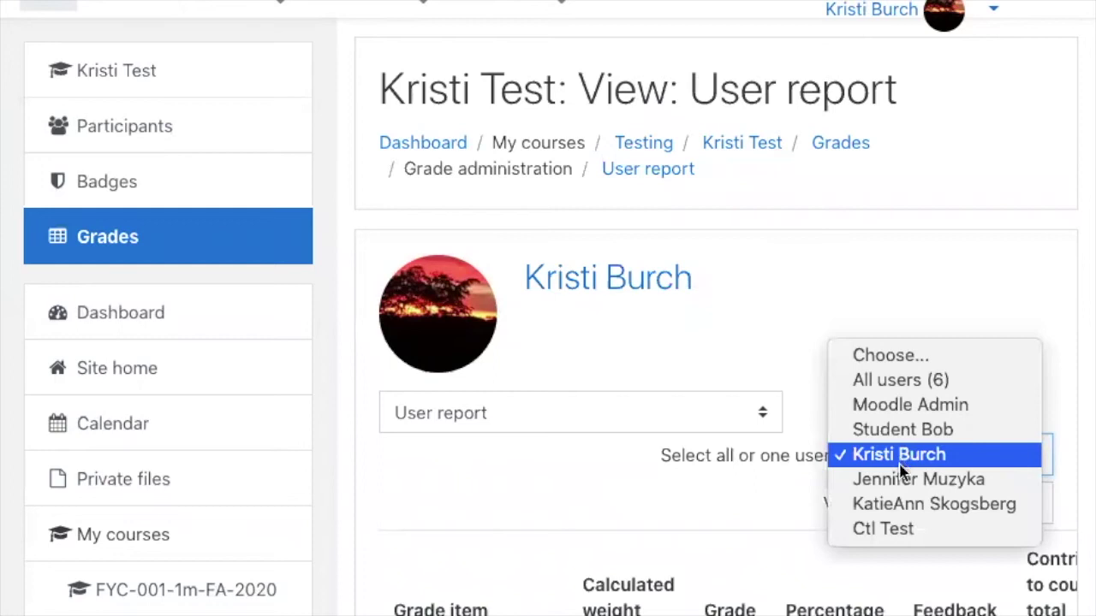
{"action": "left_click", "coordinate": [889, 531]}
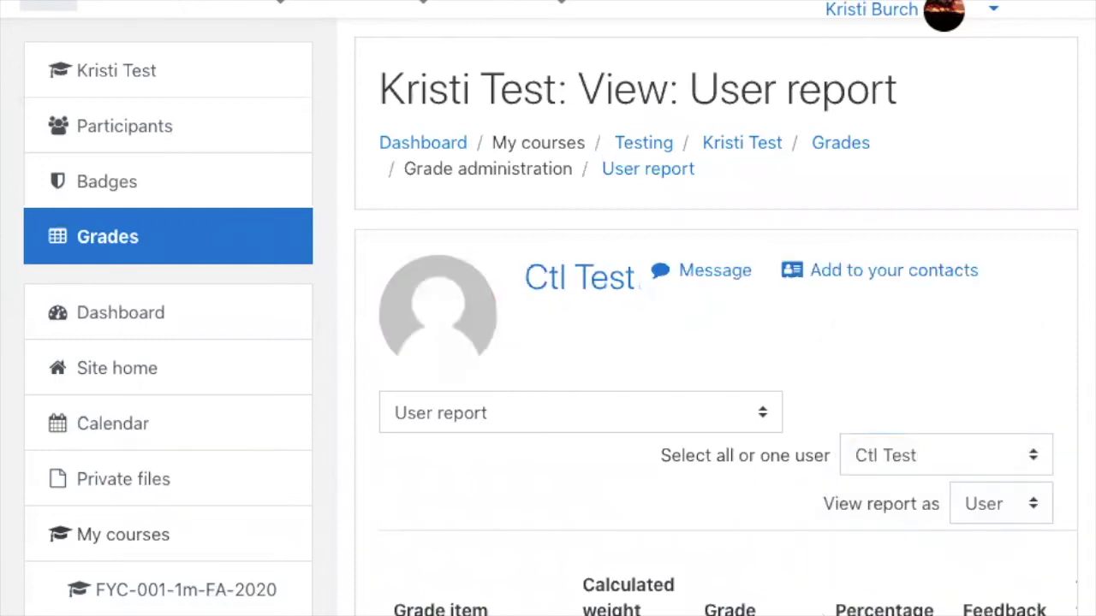
Examine the Ctl Test account's grade items and highlight its Course total percentage.
{"action": "scroll", "coordinate": [890, 530], "scroll_direction": "down", "scroll_amount": 3}
{"action": "scroll", "coordinate": [727, 385], "scroll_direction": "down", "scroll_amount": 2}
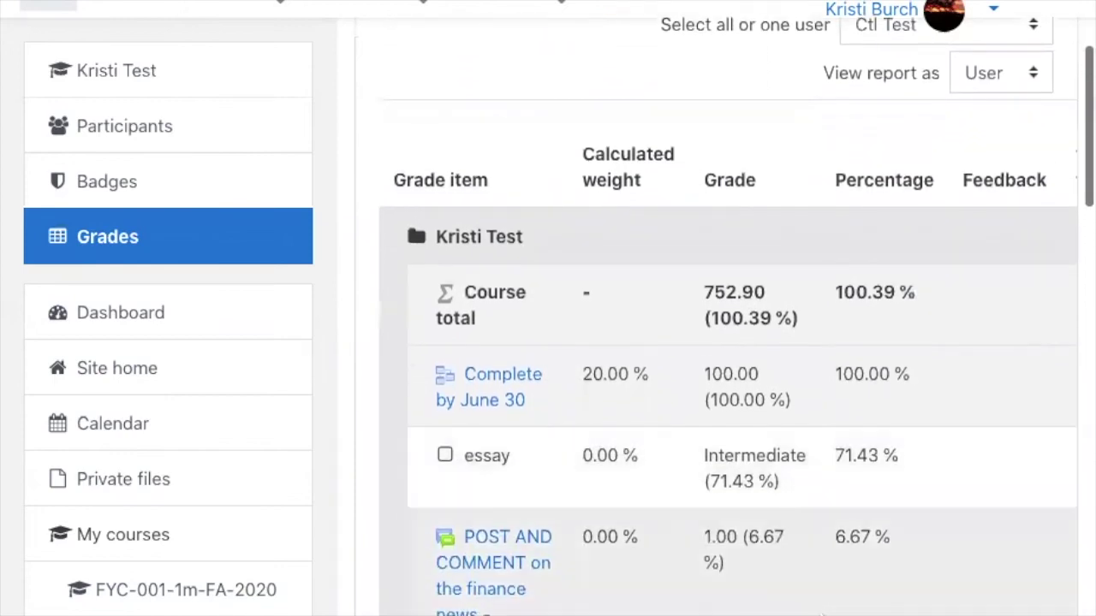
{"action": "scroll", "coordinate": [727, 385], "scroll_direction": "down", "scroll_amount": 1}
{"action": "scroll", "coordinate": [944, 396], "scroll_direction": "down", "scroll_amount": 1}
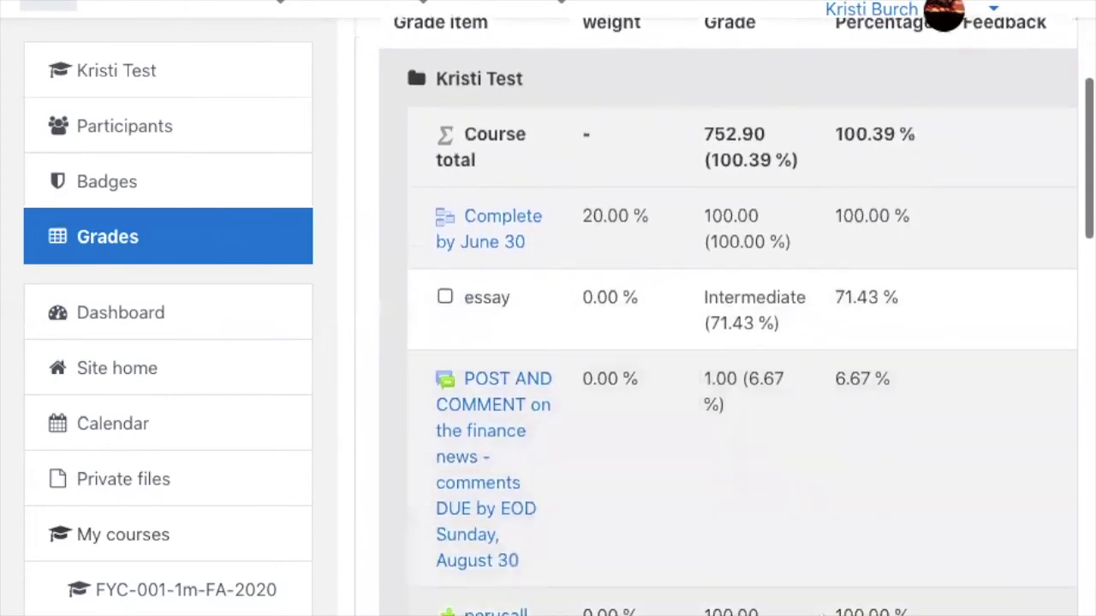
{"action": "scroll", "coordinate": [944, 396], "scroll_direction": "up", "scroll_amount": 2}
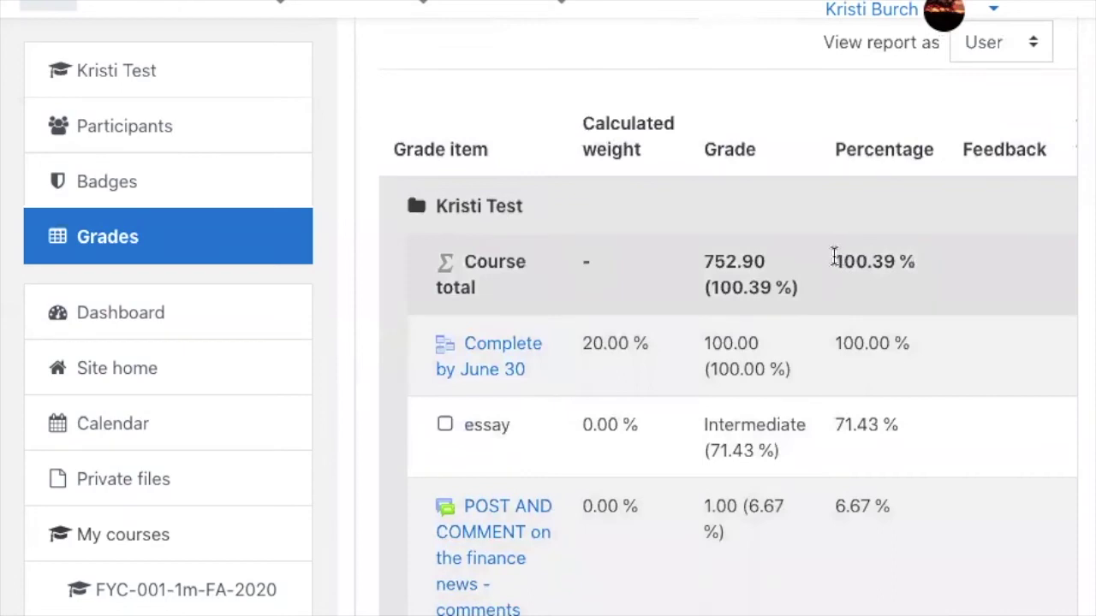
{"action": "left_click_drag", "start_coordinate": [832, 258], "coordinate": [939, 266]}
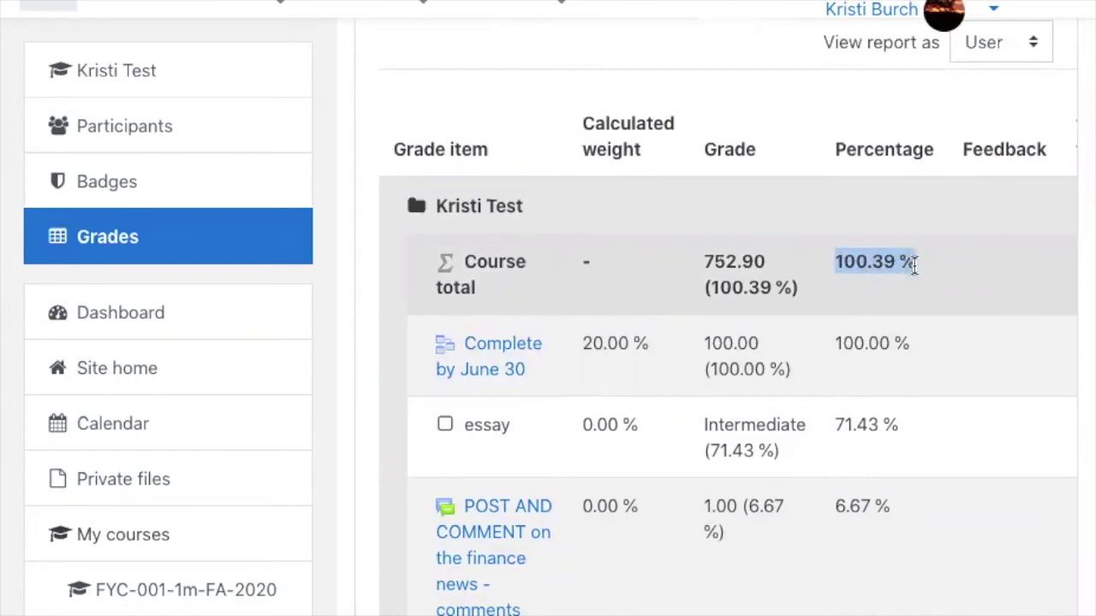
Return to the Grader report and highlight the Course total percentage in the Ctl Test row.
{"action": "scroll", "coordinate": [915, 265], "scroll_direction": "up", "scroll_amount": 3}
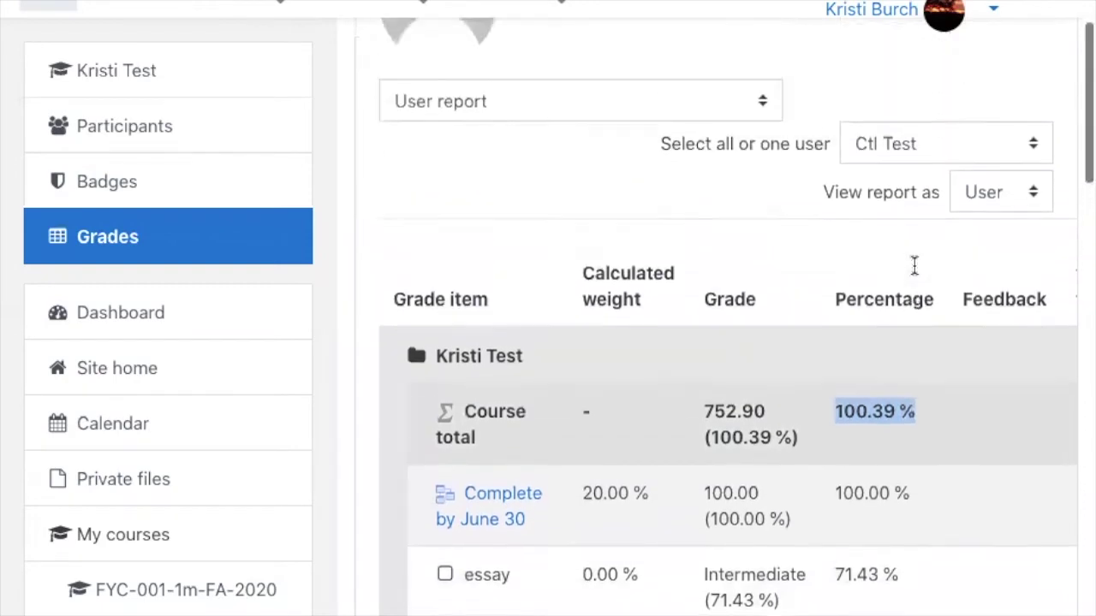
{"action": "left_click", "coordinate": [717, 130]}
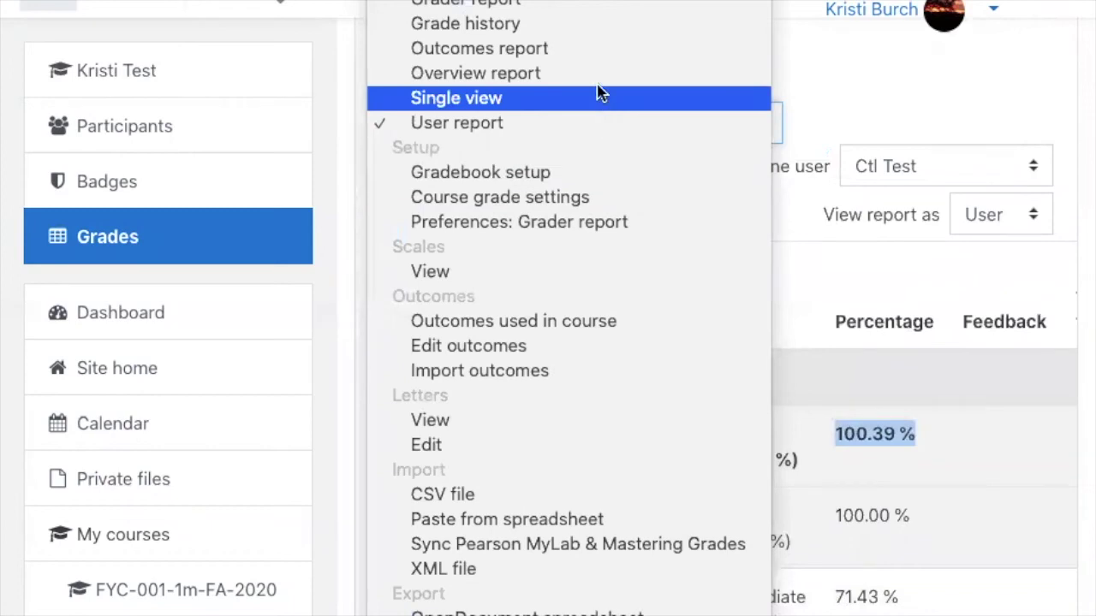
{"action": "left_click", "coordinate": [586, 10]}
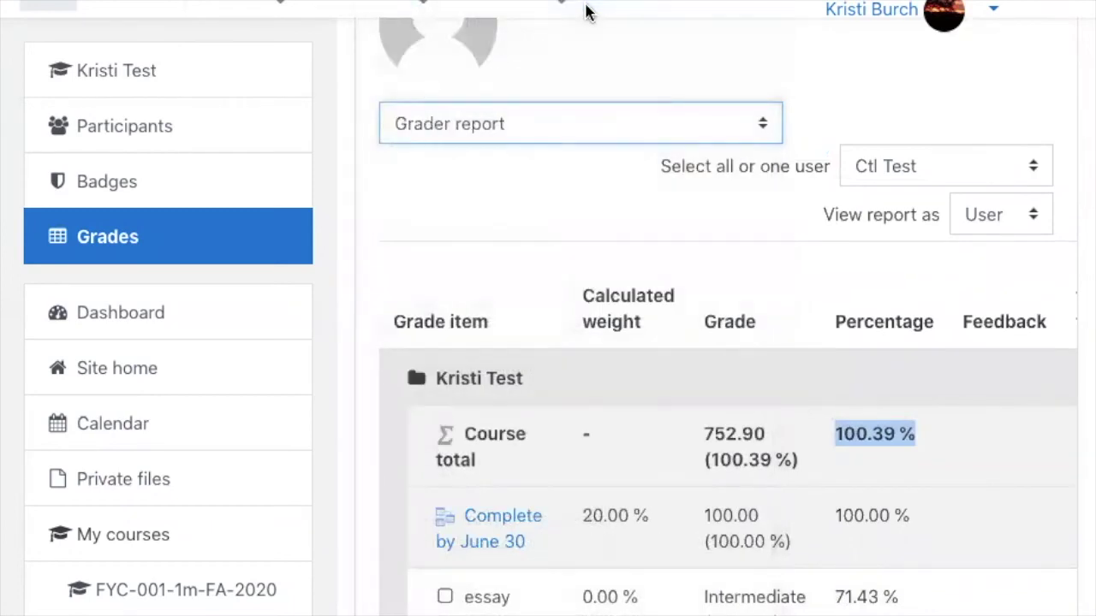
{"action": "scroll", "coordinate": [646, 552], "scroll_direction": "down", "scroll_amount": 5}
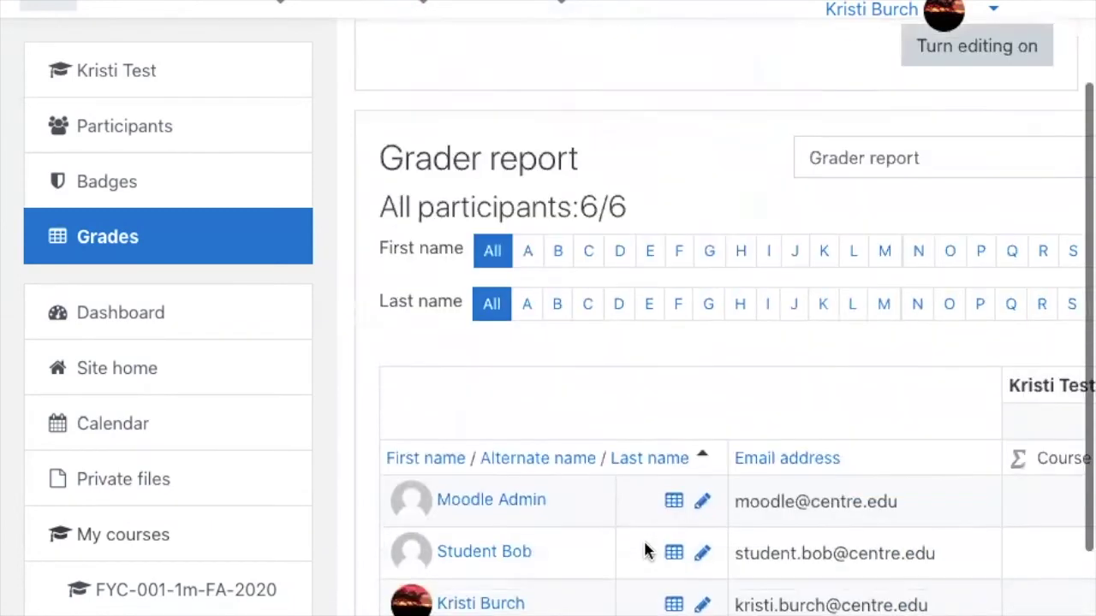
{"action": "scroll", "coordinate": [646, 548], "scroll_direction": "down", "scroll_amount": 2}
{"action": "scroll", "coordinate": [895, 453], "scroll_direction": "right", "scroll_amount": 3}
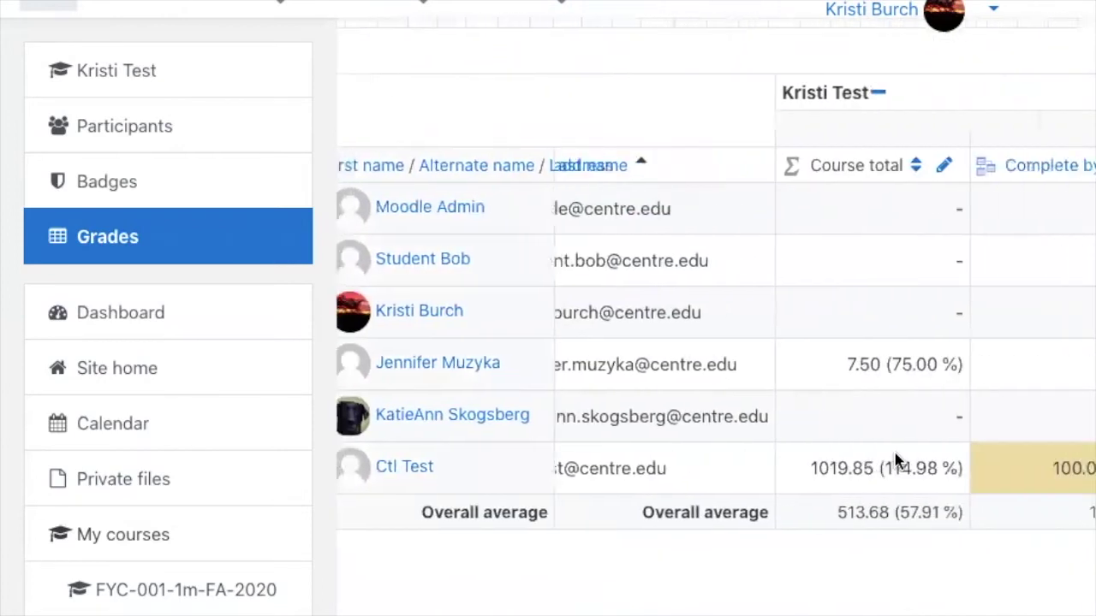
{"action": "scroll", "coordinate": [894, 458], "scroll_direction": "right", "scroll_amount": 1}
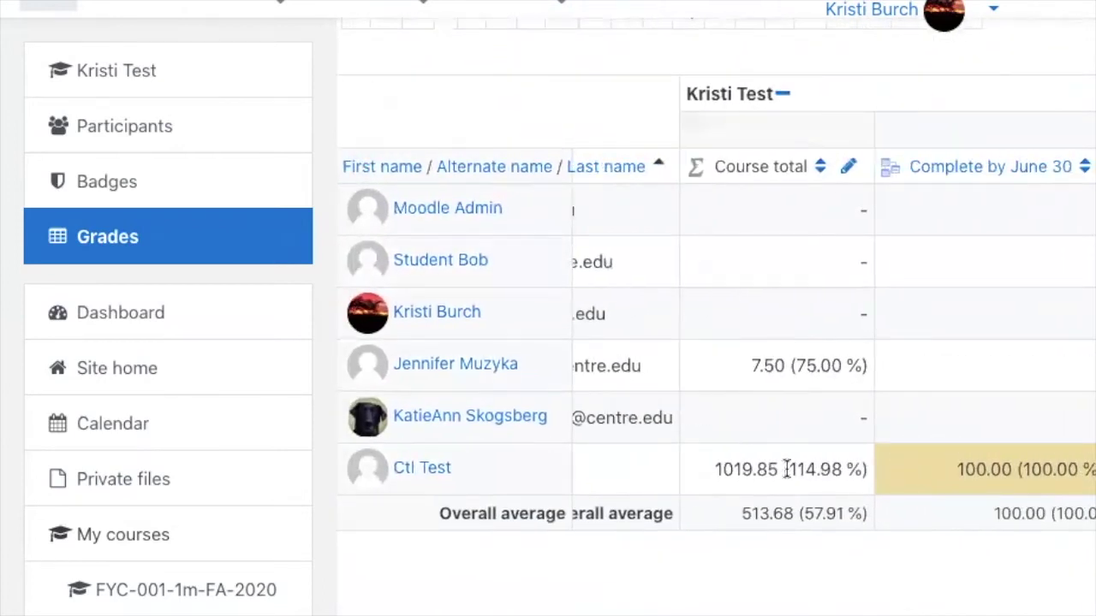
{"action": "left_click_drag", "start_coordinate": [787, 469], "coordinate": [865, 475]}
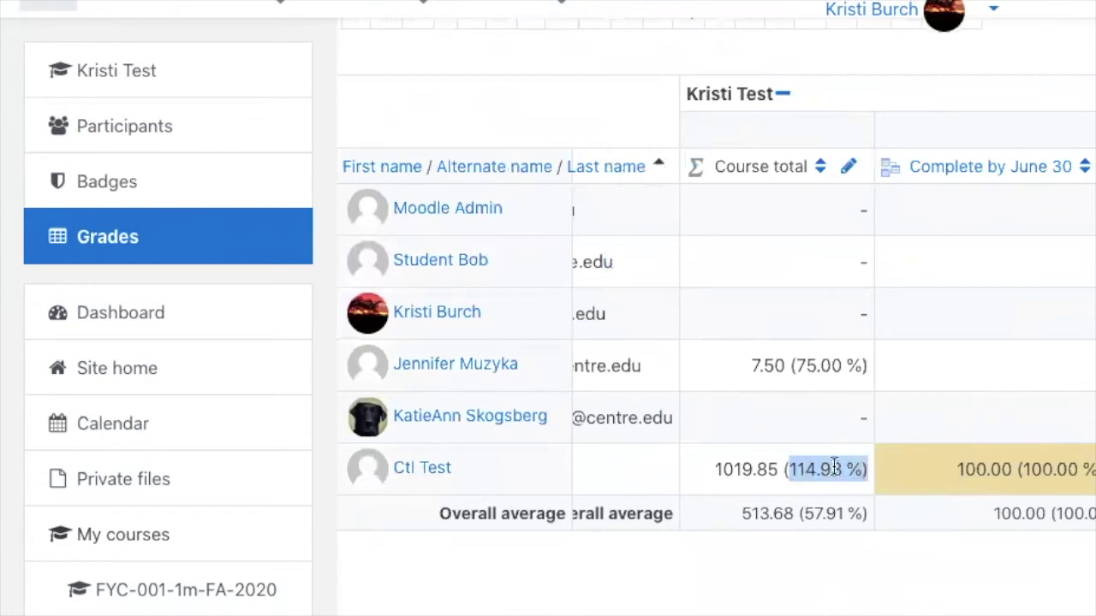
Switch from the Grader report back to the User report.
{"action": "scroll", "coordinate": [834, 466], "scroll_direction": "up", "scroll_amount": 4}
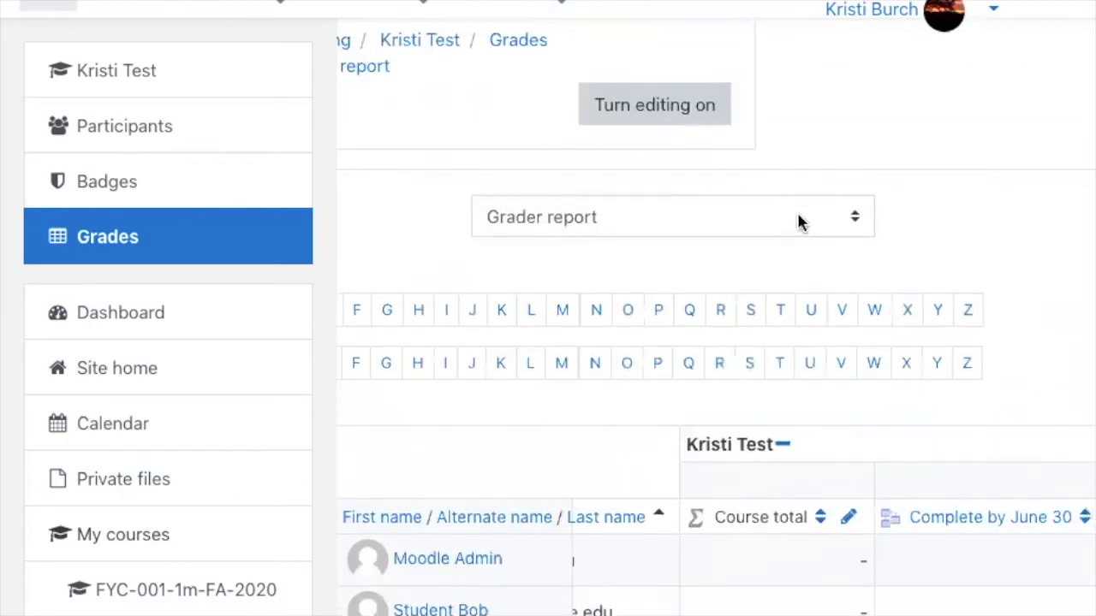
{"action": "left_click", "coordinate": [798, 221]}
{"action": "left_click", "coordinate": [719, 337]}
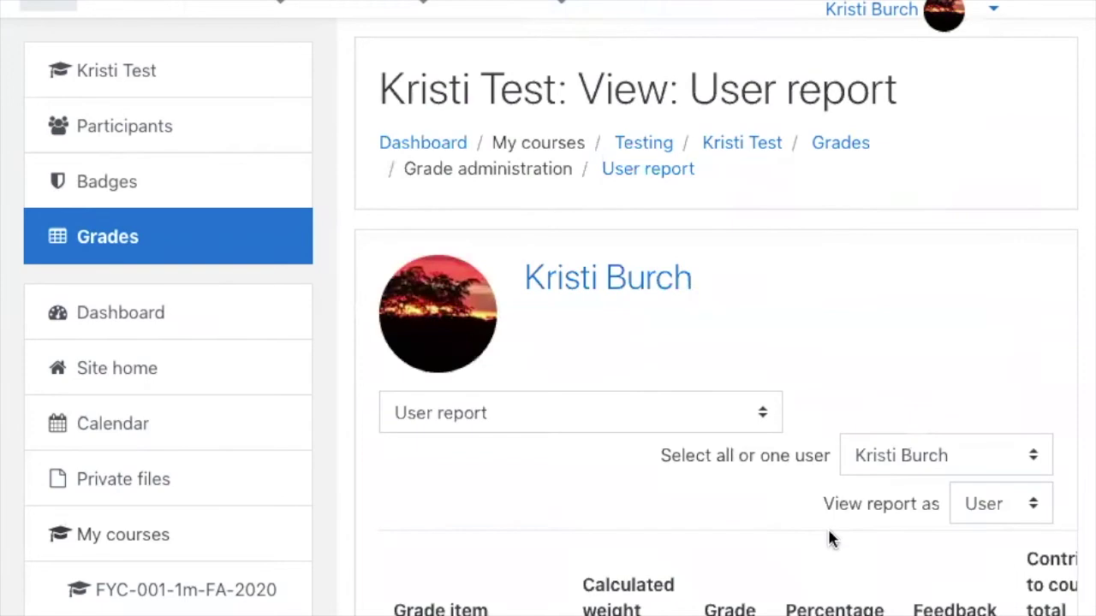
Show the User report for the Ctl Test account and highlight its Course total percentage.
{"action": "scroll", "coordinate": [830, 535], "scroll_direction": "down", "scroll_amount": 3}
{"action": "left_click", "coordinate": [893, 192]}
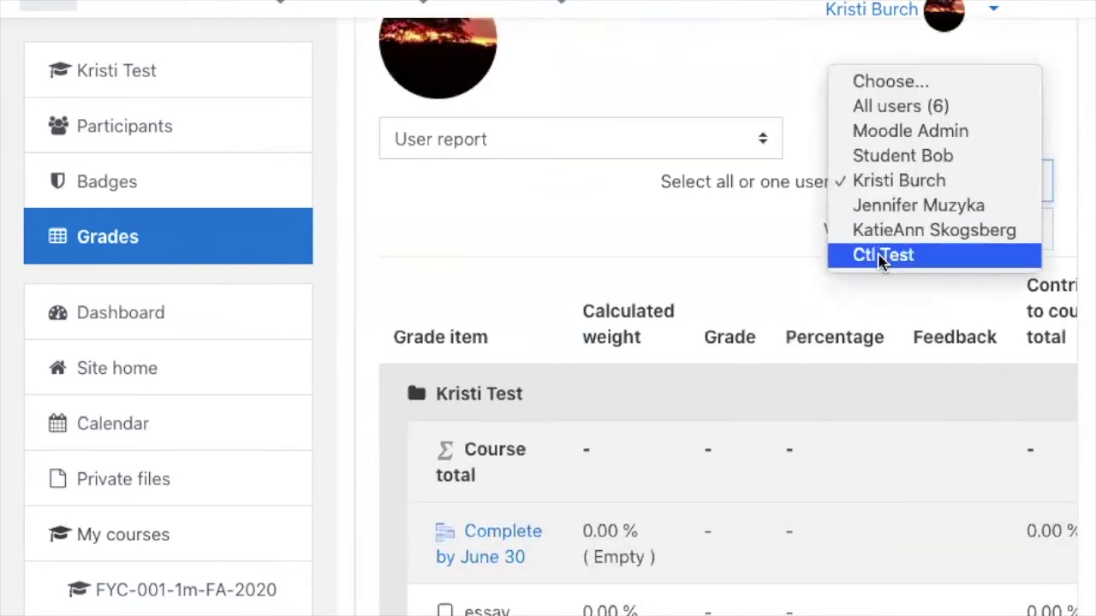
{"action": "left_click", "coordinate": [881, 256]}
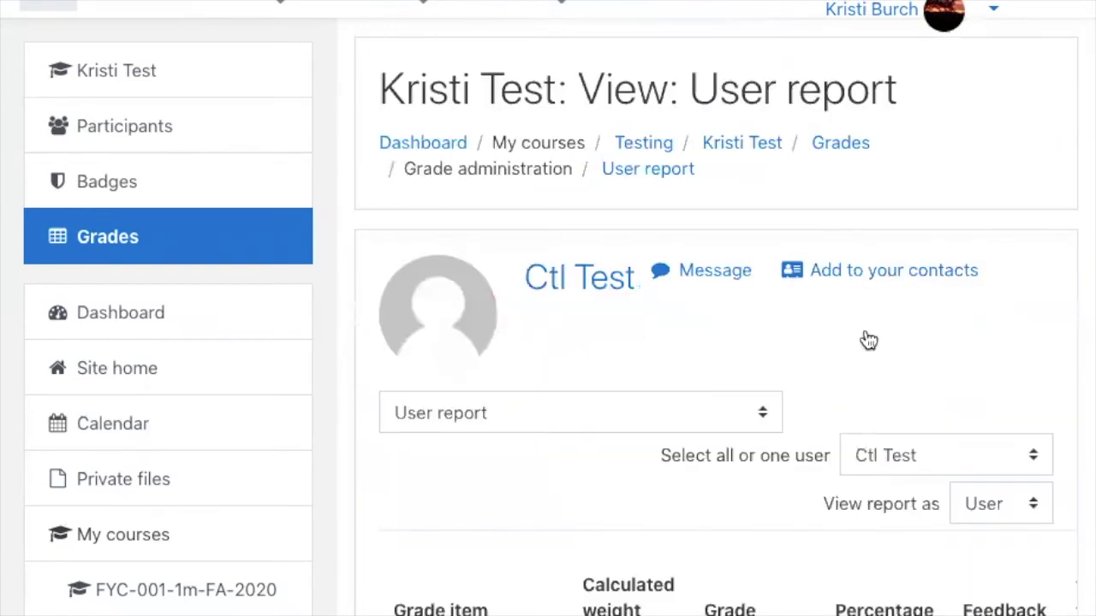
{"action": "scroll", "coordinate": [866, 340], "scroll_direction": "down", "scroll_amount": 3}
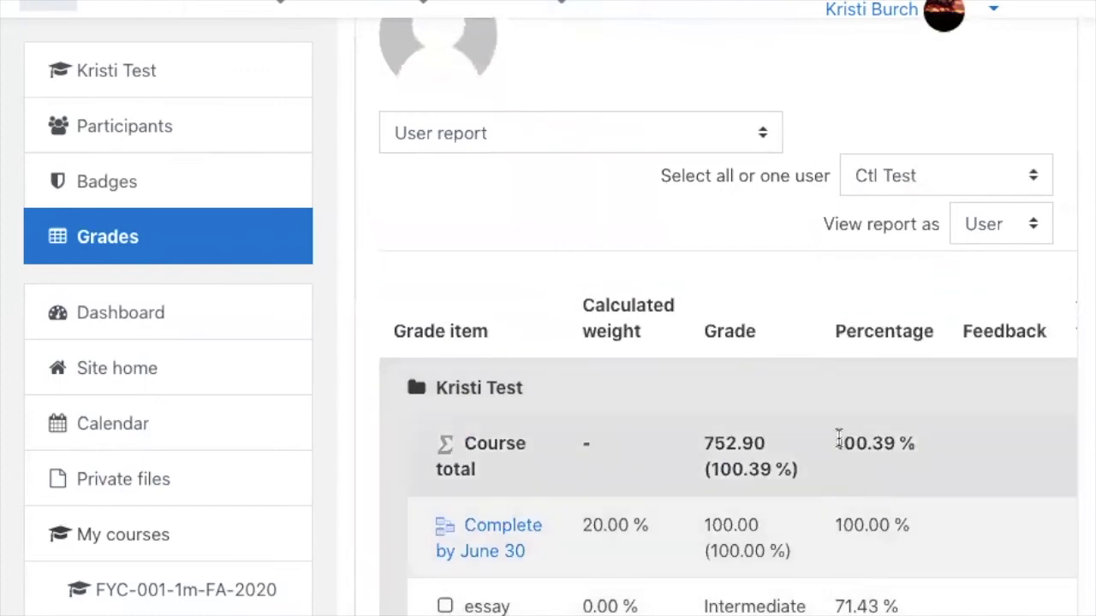
{"action": "left_click_drag", "start_coordinate": [837, 441], "coordinate": [909, 439]}
Switch back to the Grader report and show the Course total column for the Ctl Test row.
{"action": "left_click", "coordinate": [662, 134]}
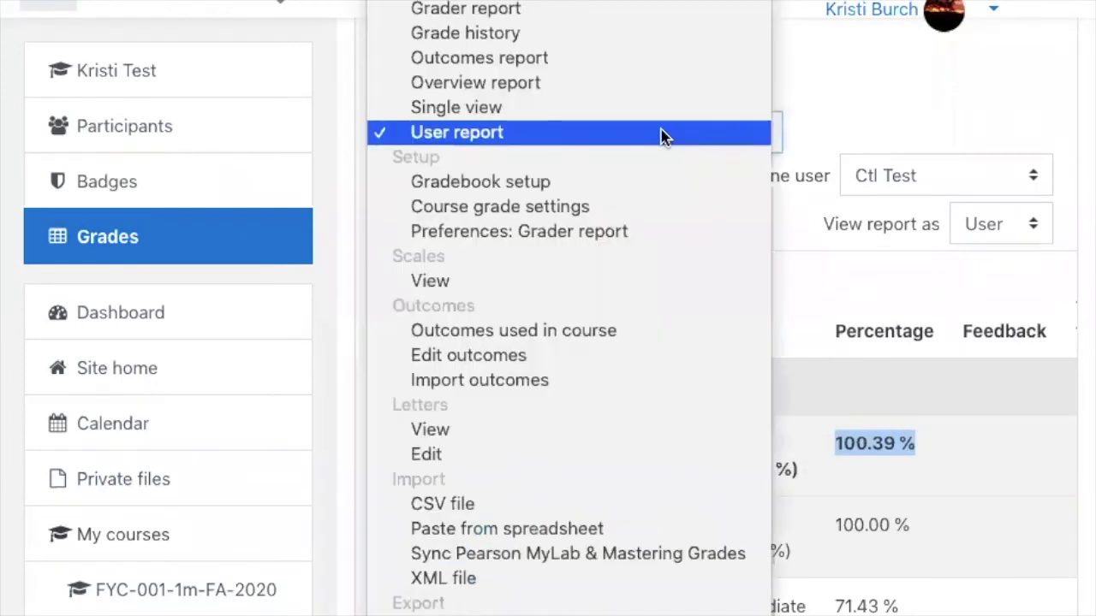
{"action": "left_click", "coordinate": [588, 12]}
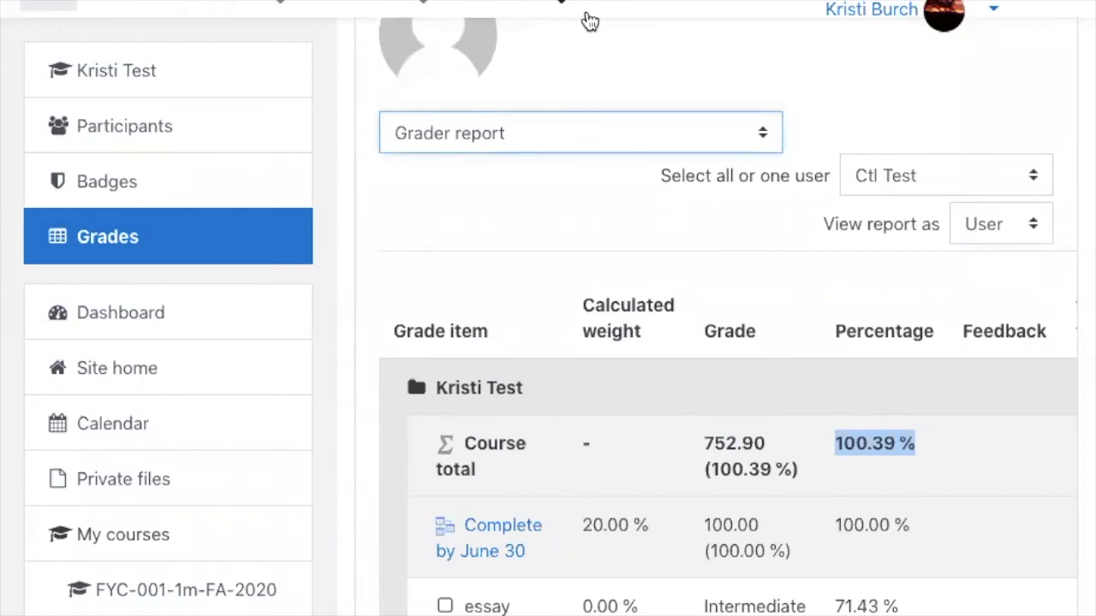
{"action": "scroll", "coordinate": [565, 535], "scroll_direction": "down", "scroll_amount": 2}
{"action": "scroll", "coordinate": [568, 543], "scroll_direction": "down", "scroll_amount": 3}
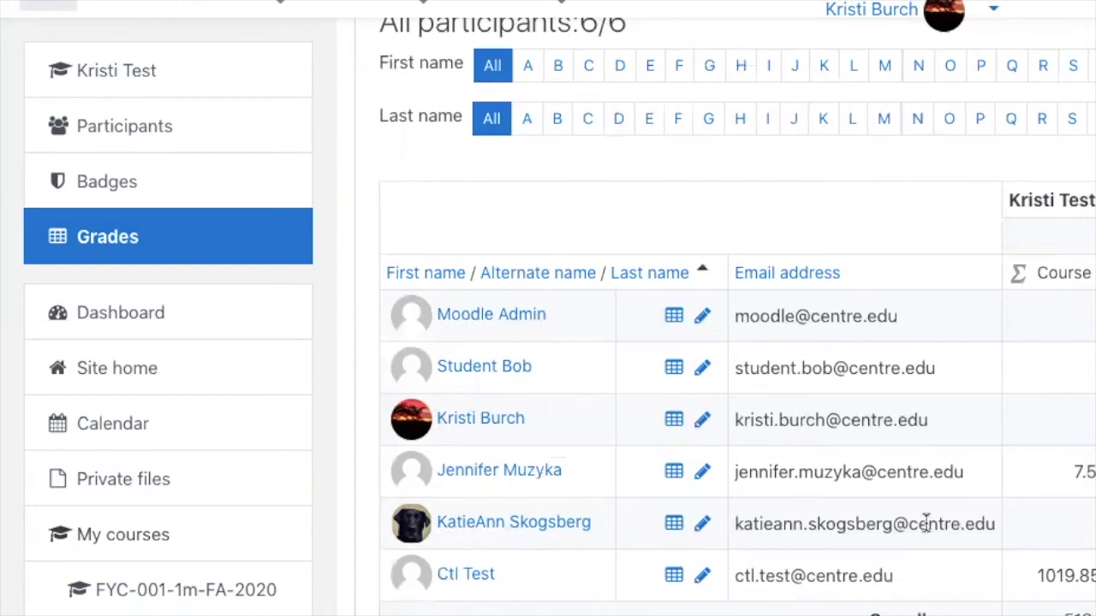
{"action": "scroll", "coordinate": [926, 523], "scroll_direction": "right", "scroll_amount": 2}
{"action": "scroll", "coordinate": [926, 523], "scroll_direction": "left", "scroll_amount": 2}
{"action": "scroll", "coordinate": [925, 523], "scroll_direction": "right", "scroll_amount": 3}
{"action": "scroll", "coordinate": [925, 531], "scroll_direction": "right", "scroll_amount": 4}
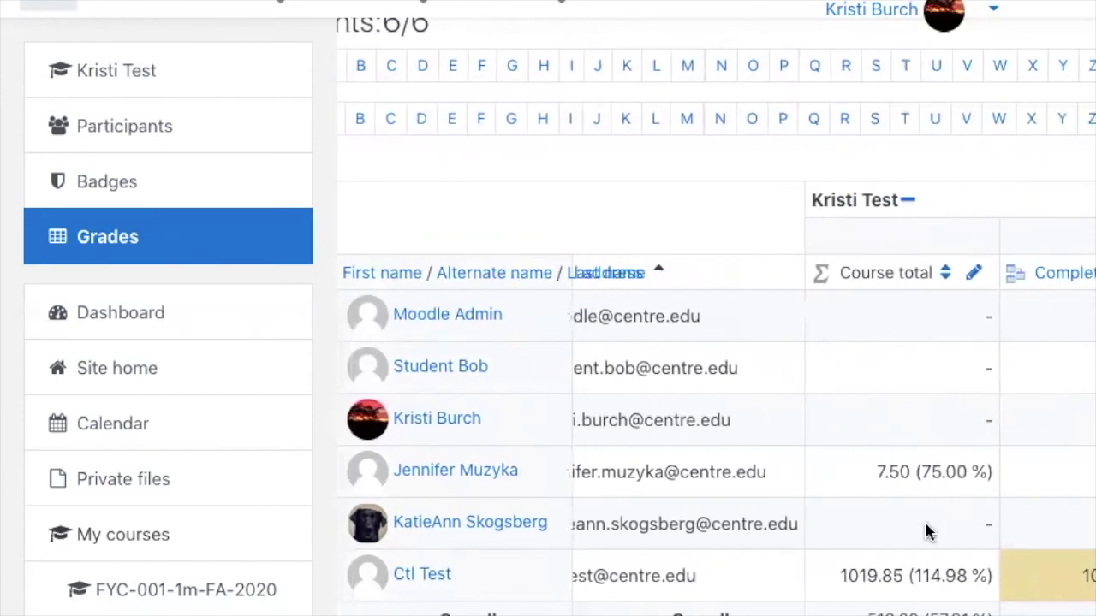
Examine the Ctl Test row's grades across all grade items, including the greyed-out hidden quizzes.
{"action": "scroll", "coordinate": [1005, 489], "scroll_direction": "right", "scroll_amount": 15}
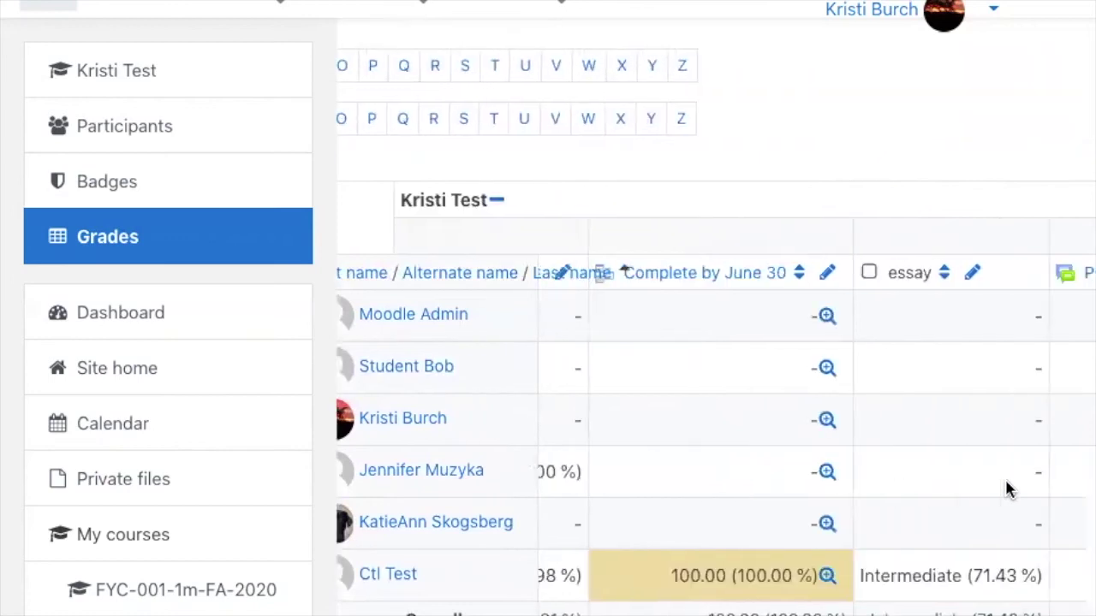
{"action": "scroll", "coordinate": [1005, 489], "scroll_direction": "right", "scroll_amount": 12}
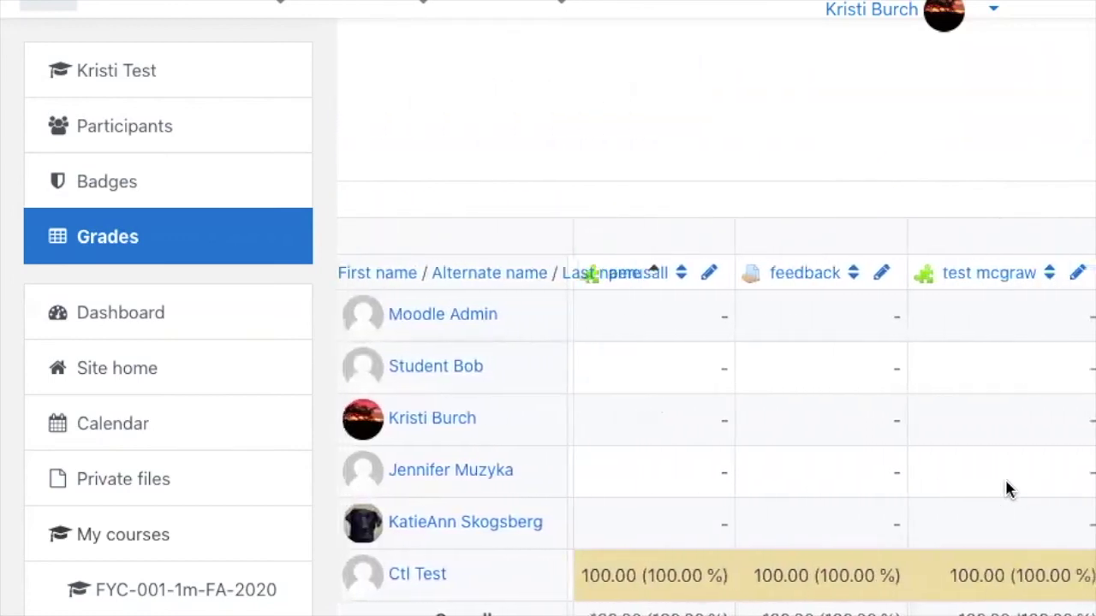
{"action": "scroll", "coordinate": [1006, 489], "scroll_direction": "right", "scroll_amount": 10}
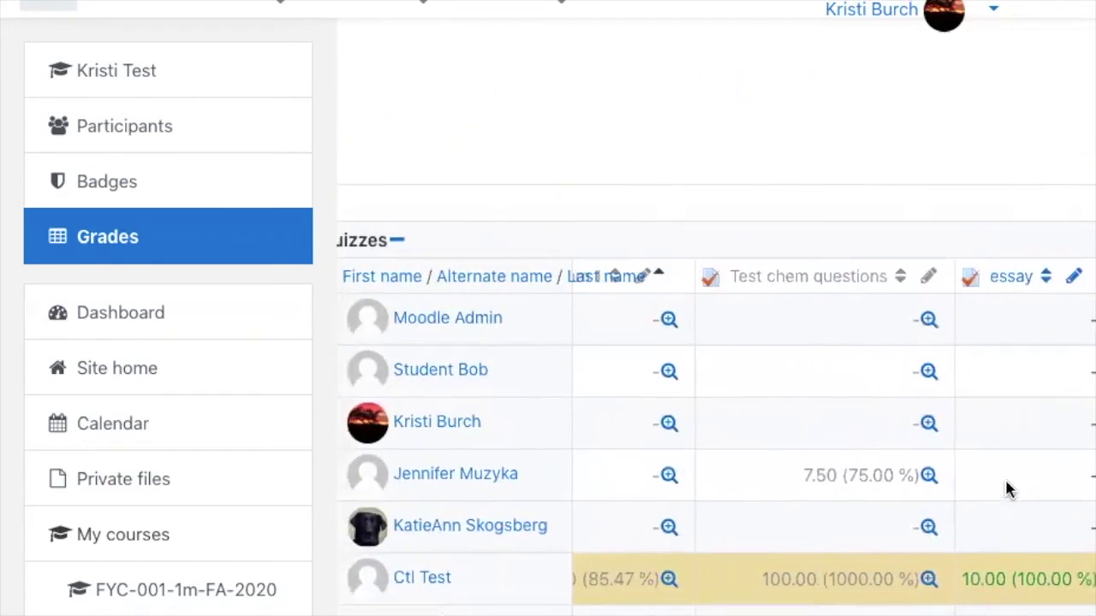
{"action": "scroll", "coordinate": [1006, 489], "scroll_direction": "right", "scroll_amount": 3}
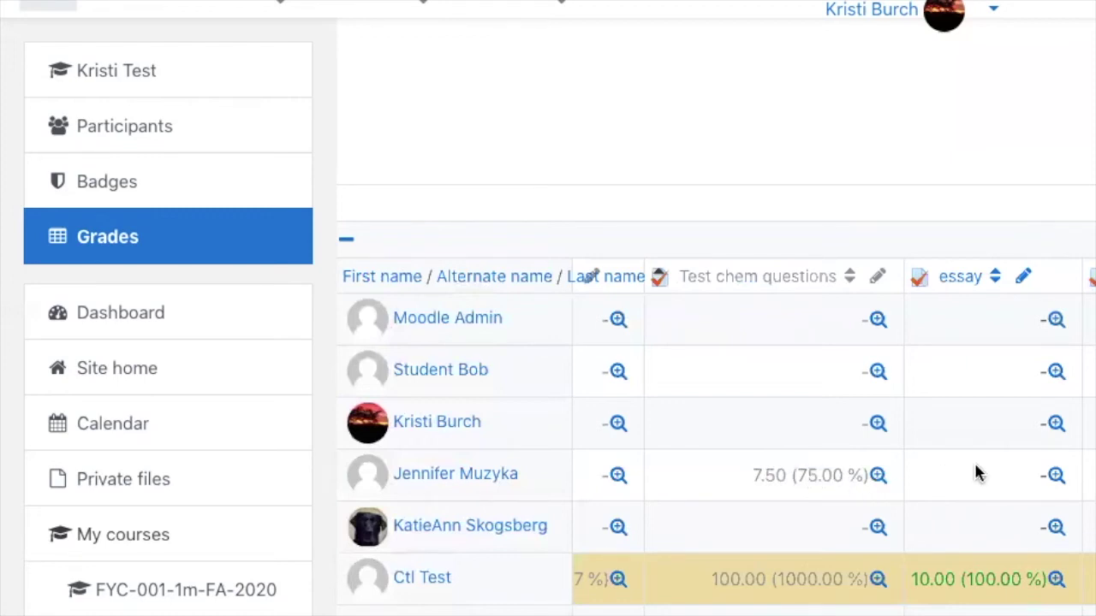
{"action": "scroll", "coordinate": [977, 473], "scroll_direction": "right", "scroll_amount": 5}
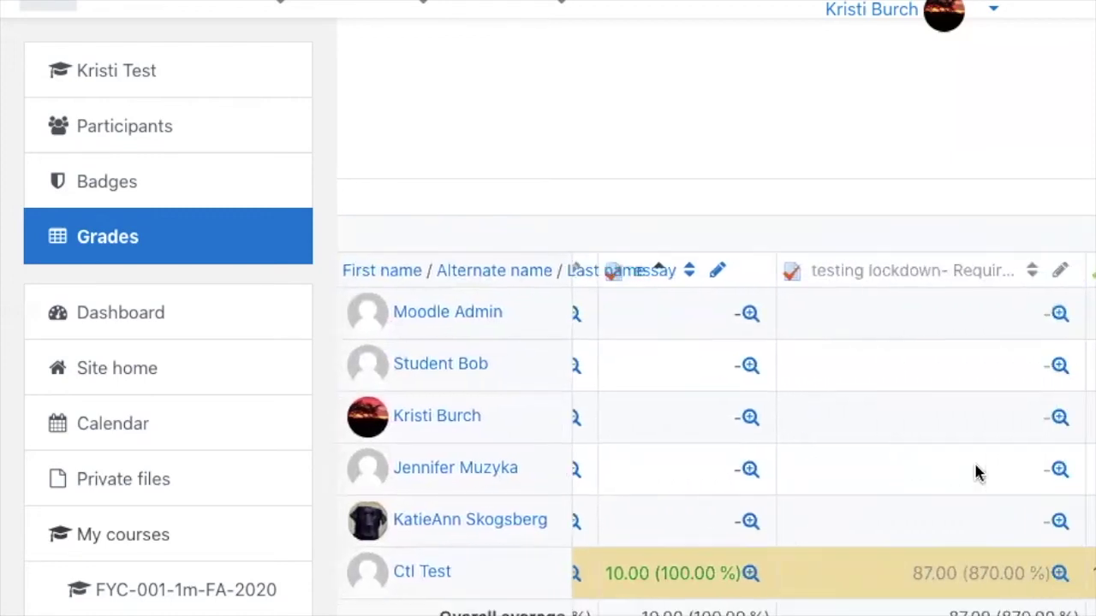
{"action": "scroll", "coordinate": [976, 472], "scroll_direction": "right", "scroll_amount": 1}
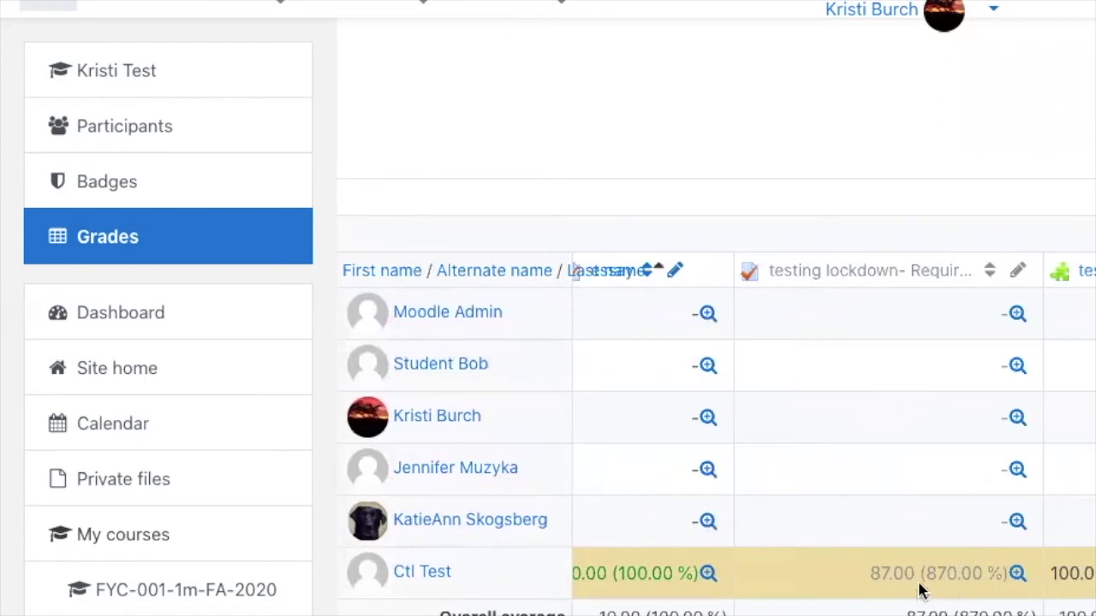
{"action": "scroll", "coordinate": [934, 546], "scroll_direction": "right", "scroll_amount": 3}
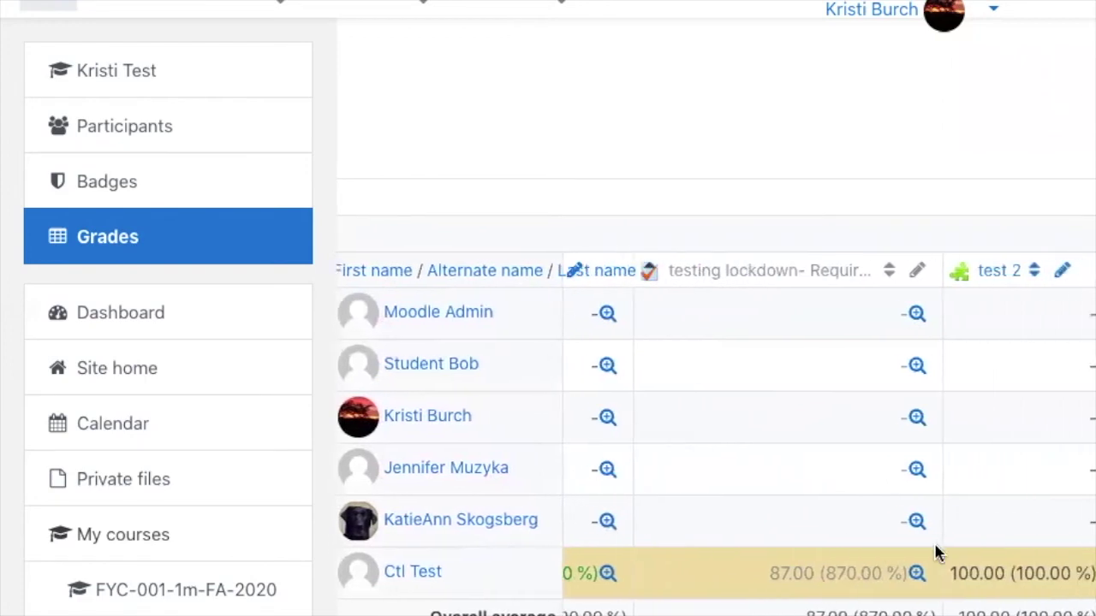
{"action": "scroll", "coordinate": [935, 547], "scroll_direction": "right", "scroll_amount": 3}
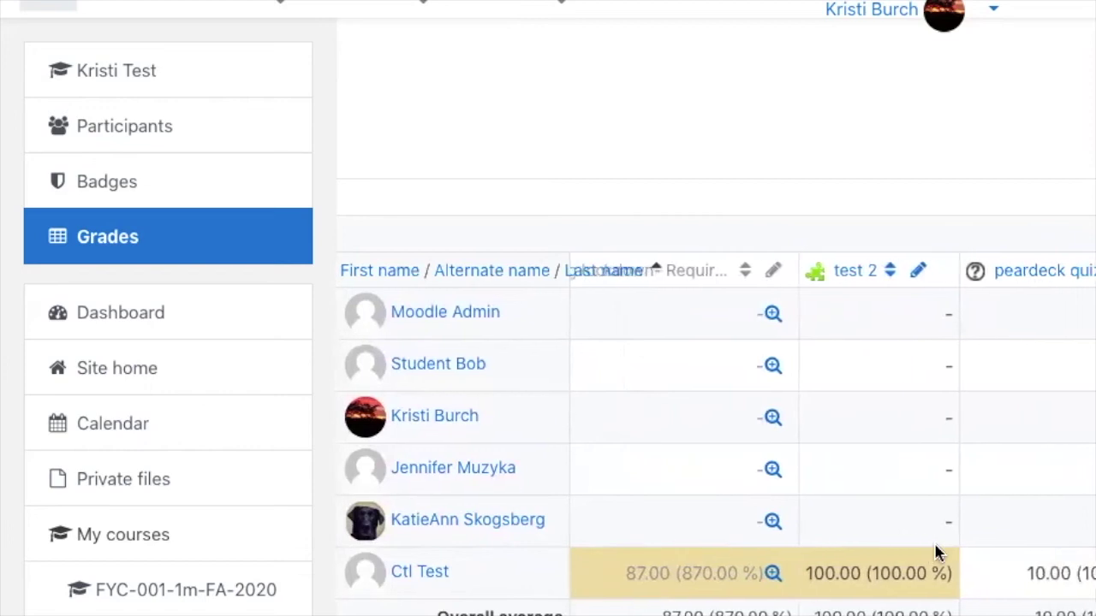
{"action": "scroll", "coordinate": [935, 552], "scroll_direction": "left", "scroll_amount": 3}
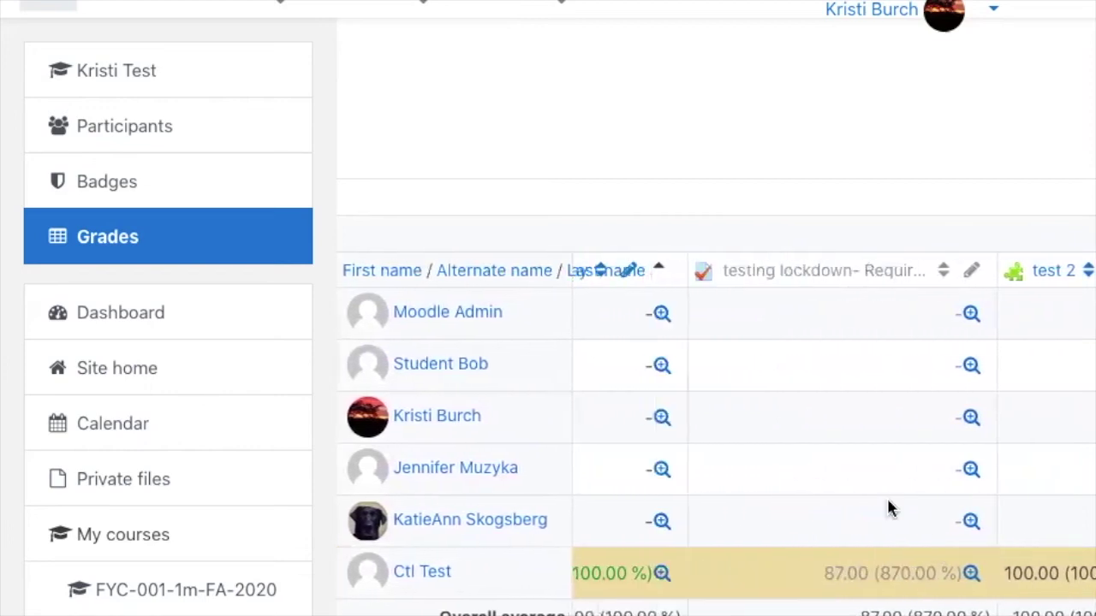
Turn on editing in the Grader report.
{"action": "scroll", "coordinate": [887, 509], "scroll_direction": "up", "scroll_amount": 3}
{"action": "scroll", "coordinate": [887, 509], "scroll_direction": "up", "scroll_amount": 2}
{"action": "scroll", "coordinate": [888, 508], "scroll_direction": "left", "scroll_amount": 5}
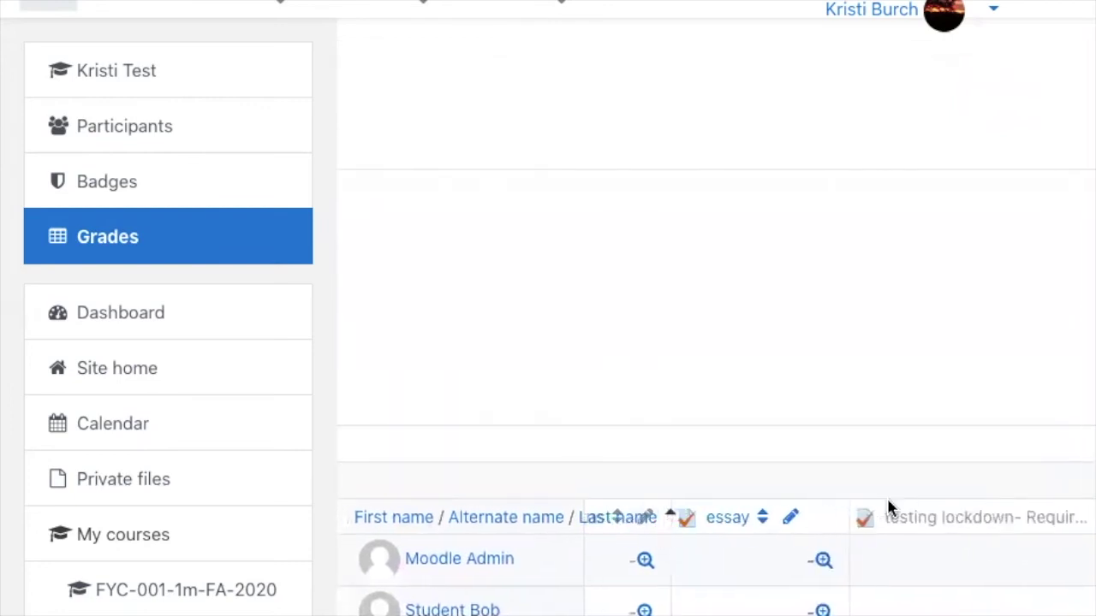
{"action": "scroll", "coordinate": [887, 509], "scroll_direction": "left", "scroll_amount": 5}
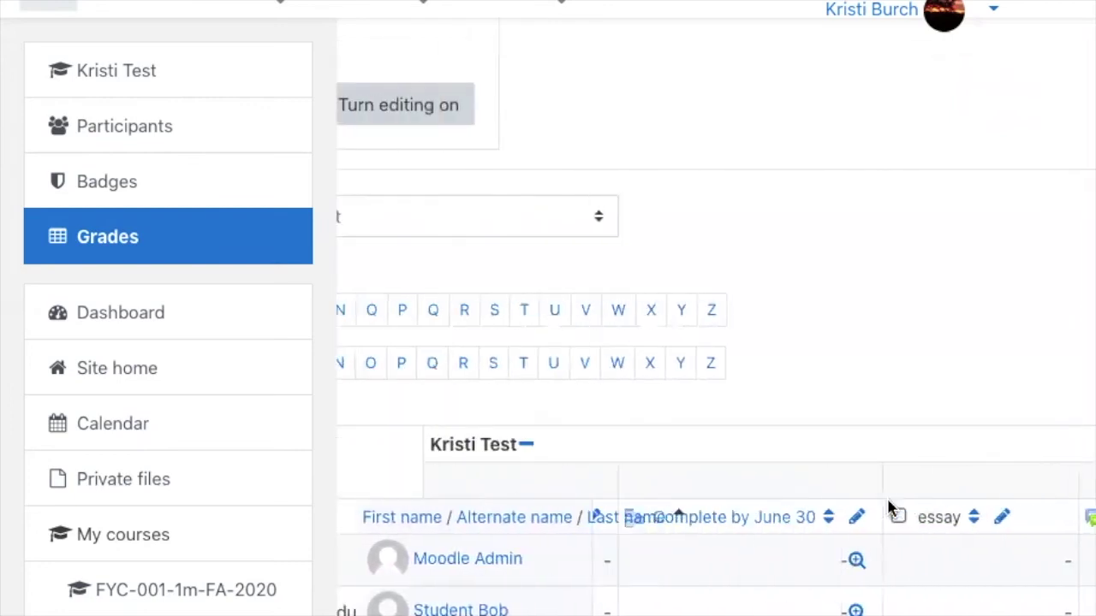
{"action": "left_click", "coordinate": [580, 116]}
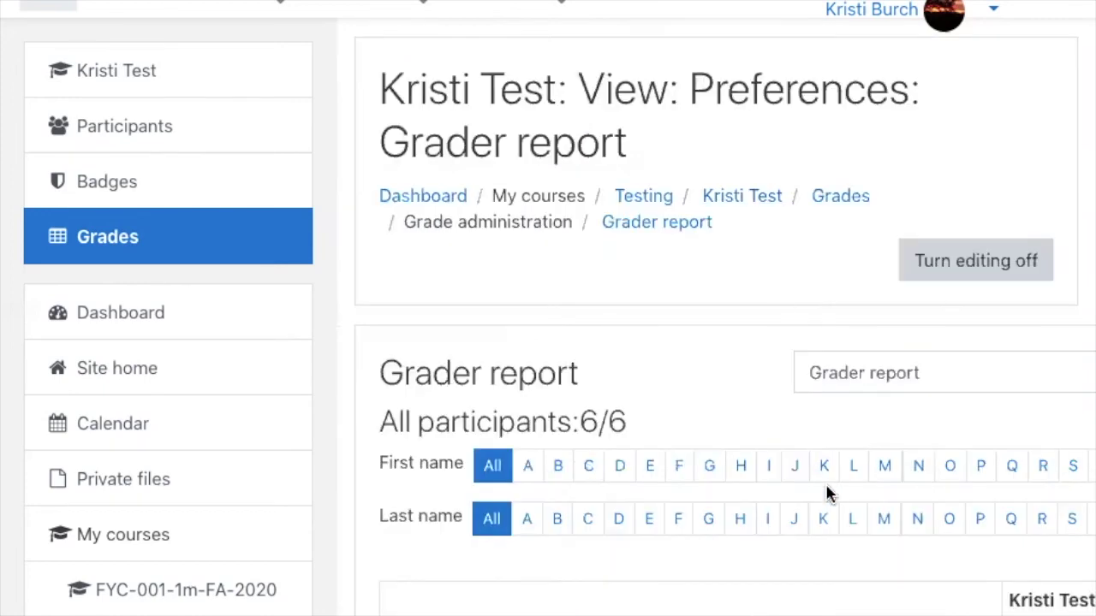
Open the grade item settings for exam 1 in the Quizzes category.
{"action": "scroll", "coordinate": [827, 490], "scroll_direction": "down", "scroll_amount": 5}
{"action": "scroll", "coordinate": [826, 486], "scroll_direction": "down", "scroll_amount": 2}
{"action": "scroll", "coordinate": [827, 488], "scroll_direction": "right", "scroll_amount": 8}
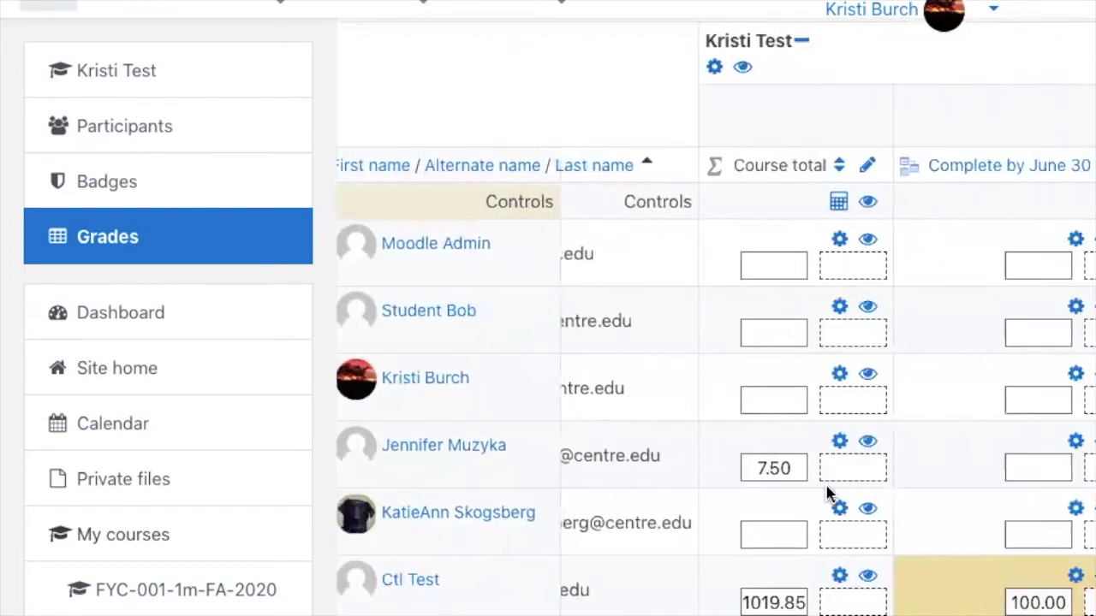
{"action": "scroll", "coordinate": [827, 494], "scroll_direction": "right", "scroll_amount": 6}
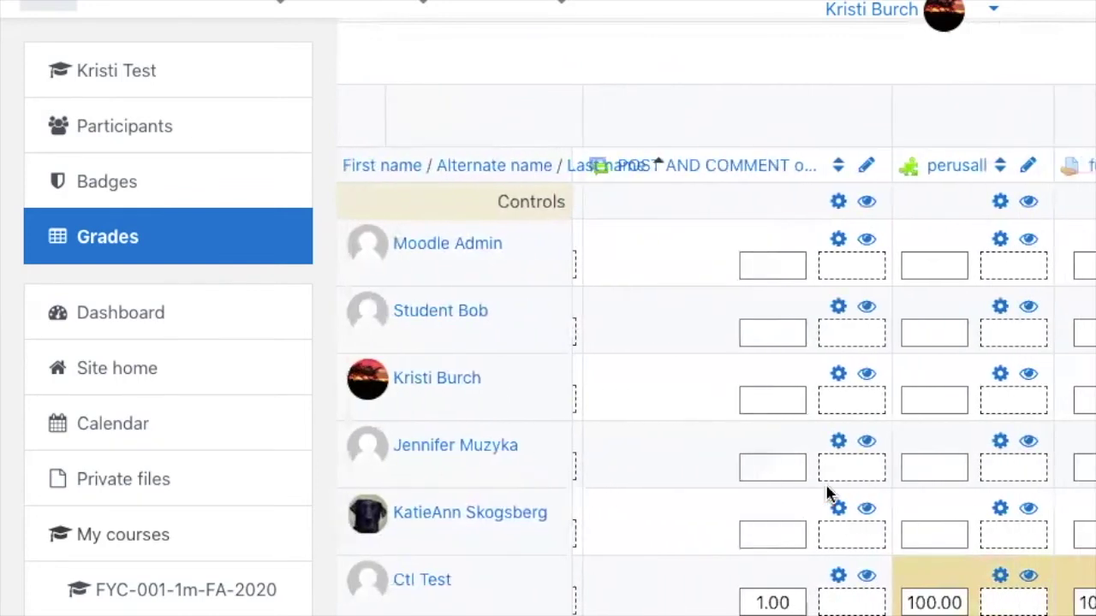
{"action": "scroll", "coordinate": [827, 493], "scroll_direction": "left", "scroll_amount": 4}
{"action": "scroll", "coordinate": [827, 490], "scroll_direction": "right", "scroll_amount": 8}
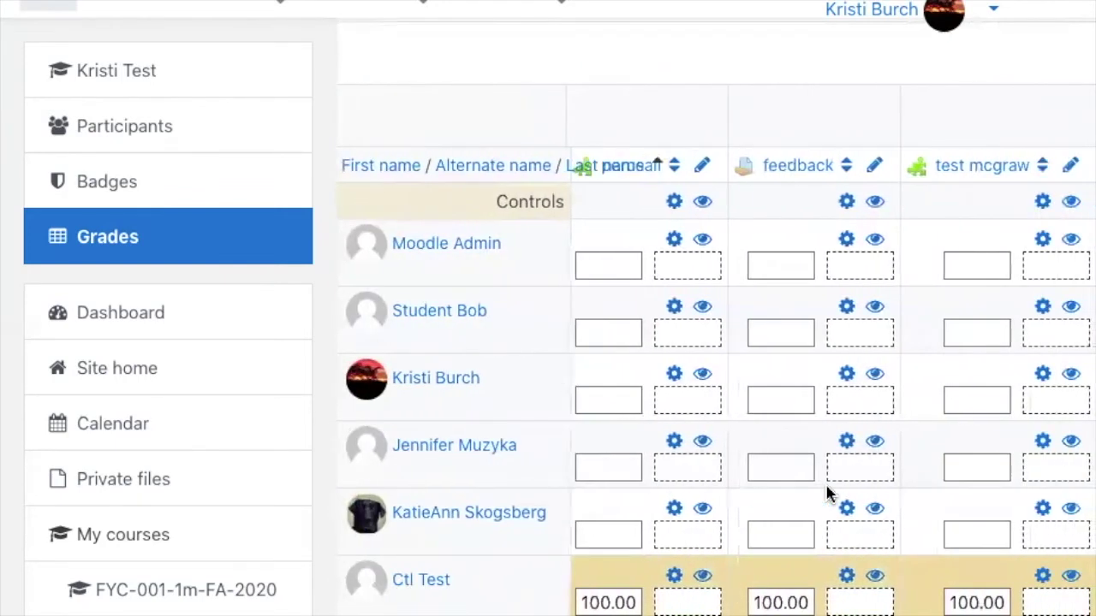
{"action": "scroll", "coordinate": [827, 490], "scroll_direction": "right", "scroll_amount": 6}
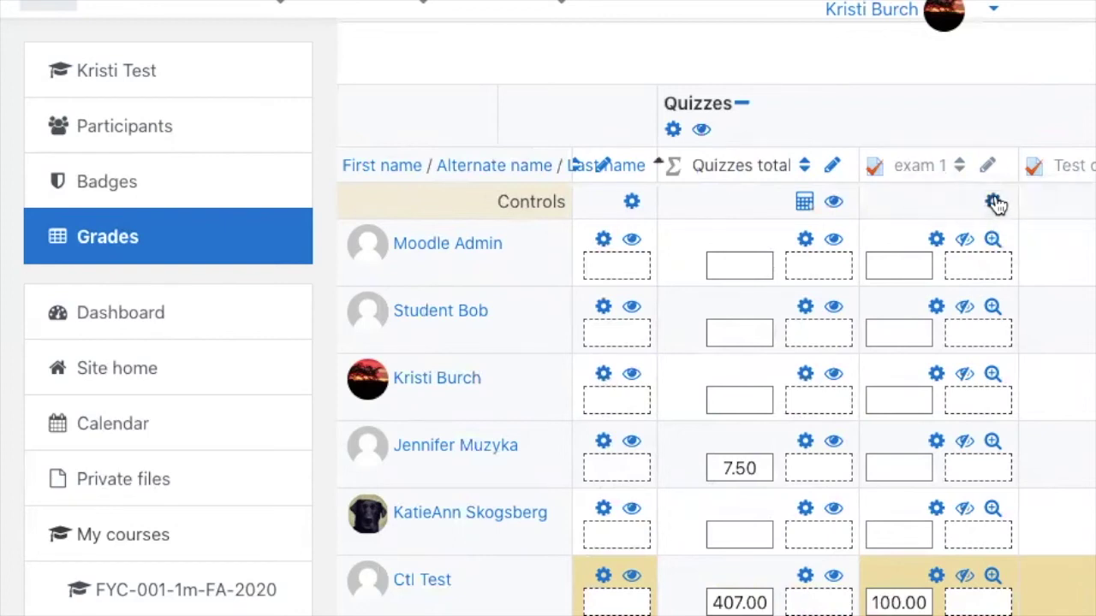
{"action": "left_click", "coordinate": [993, 203]}
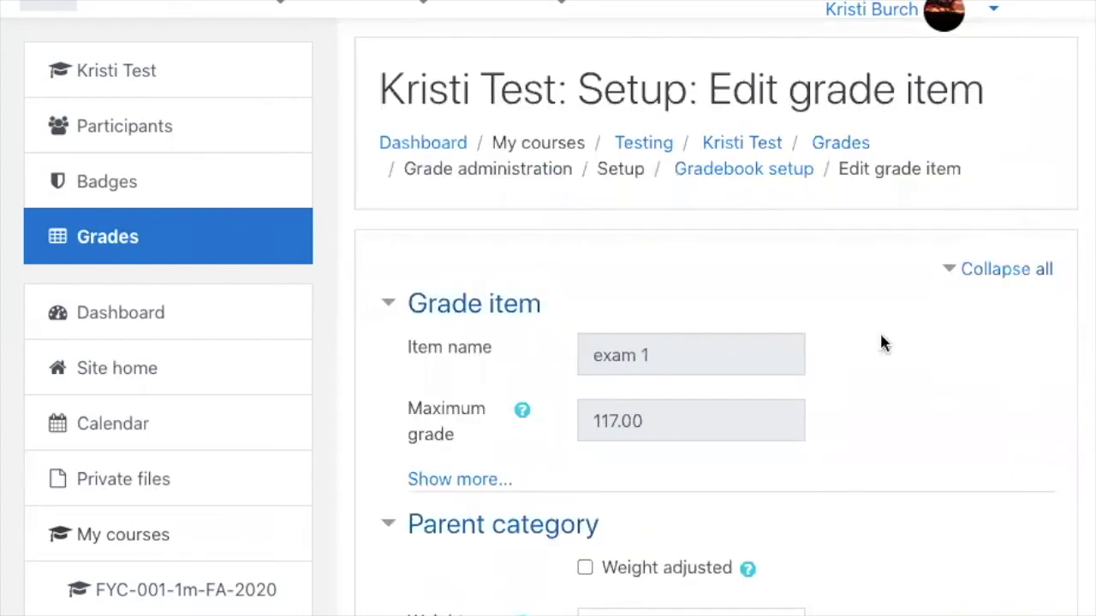
Expand exam 1's additional grade item settings and highlight the note beside Hidden.
{"action": "scroll", "coordinate": [856, 483], "scroll_direction": "down", "scroll_amount": 3}
{"action": "left_click", "coordinate": [462, 220]}
{"action": "scroll", "coordinate": [631, 206], "scroll_direction": "up", "scroll_amount": 3}
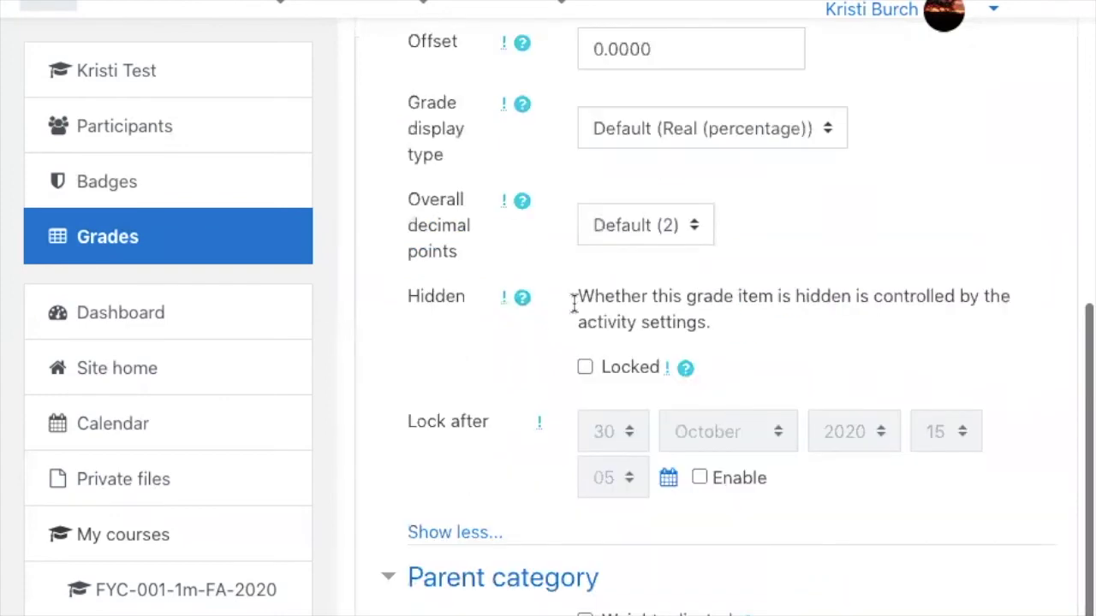
{"action": "left_click_drag", "start_coordinate": [576, 294], "coordinate": [788, 325]}
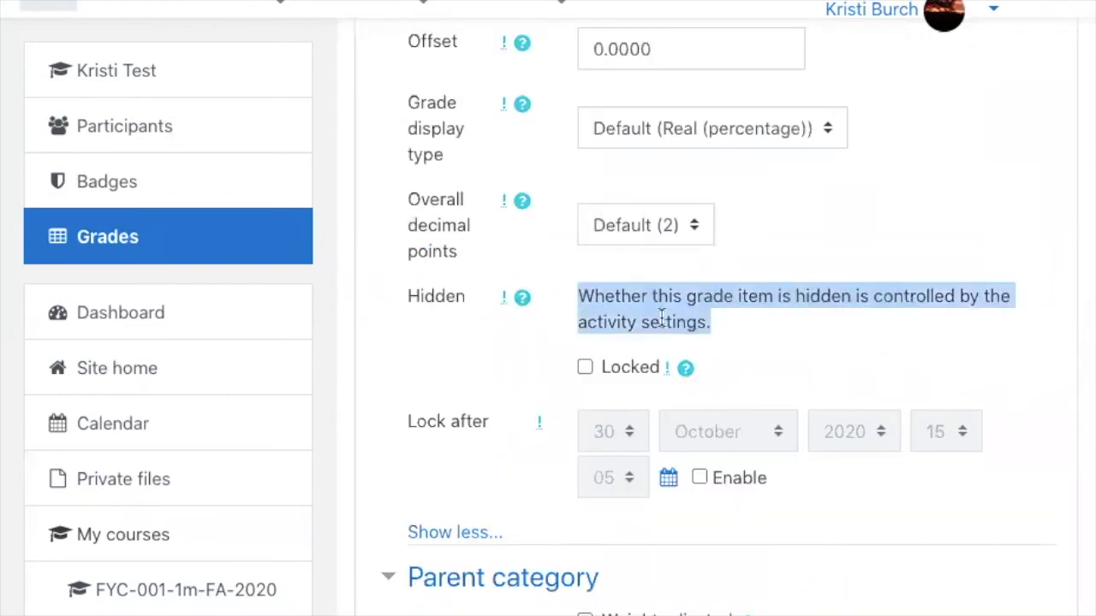
{"action": "scroll", "coordinate": [805, 322], "scroll_direction": "up", "scroll_amount": 1}
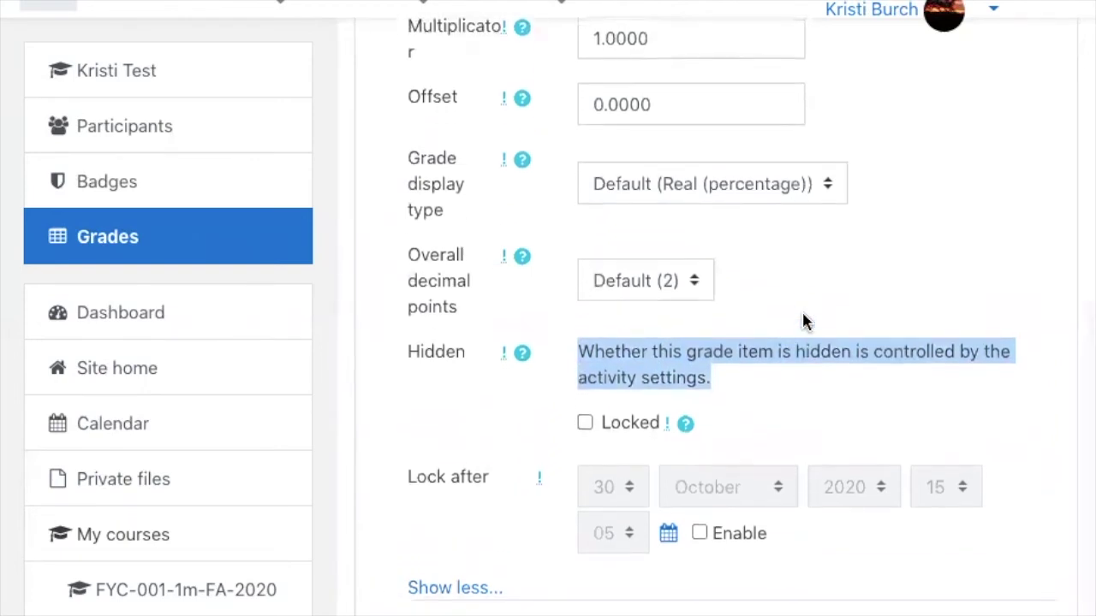
Turn off editing in the Grader report.
{"action": "scroll", "coordinate": [804, 322], "scroll_direction": "left", "scroll_amount": 5}
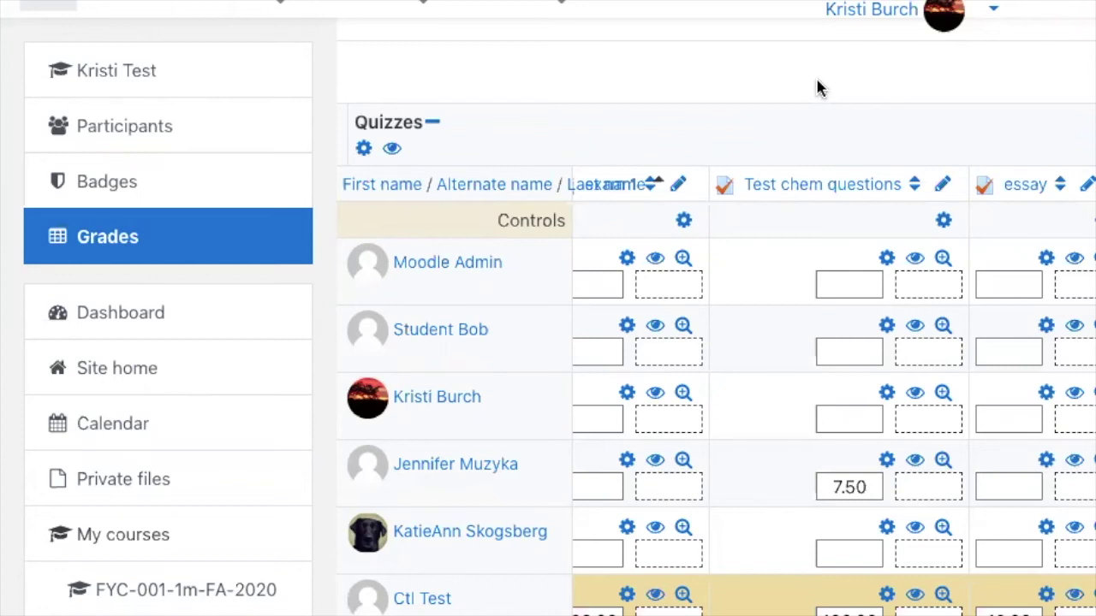
{"action": "scroll", "coordinate": [711, 505], "scroll_direction": "left", "scroll_amount": 5}
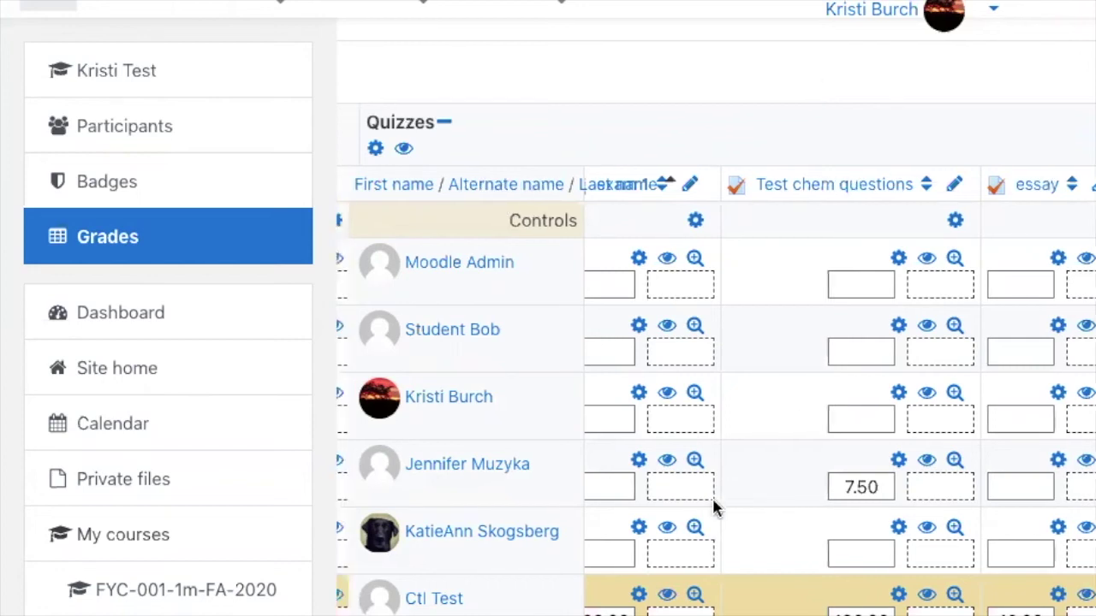
{"action": "scroll", "coordinate": [711, 506], "scroll_direction": "down", "scroll_amount": 2}
{"action": "scroll", "coordinate": [715, 507], "scroll_direction": "left", "scroll_amount": 5}
{"action": "scroll", "coordinate": [715, 507], "scroll_direction": "up", "scroll_amount": 3}
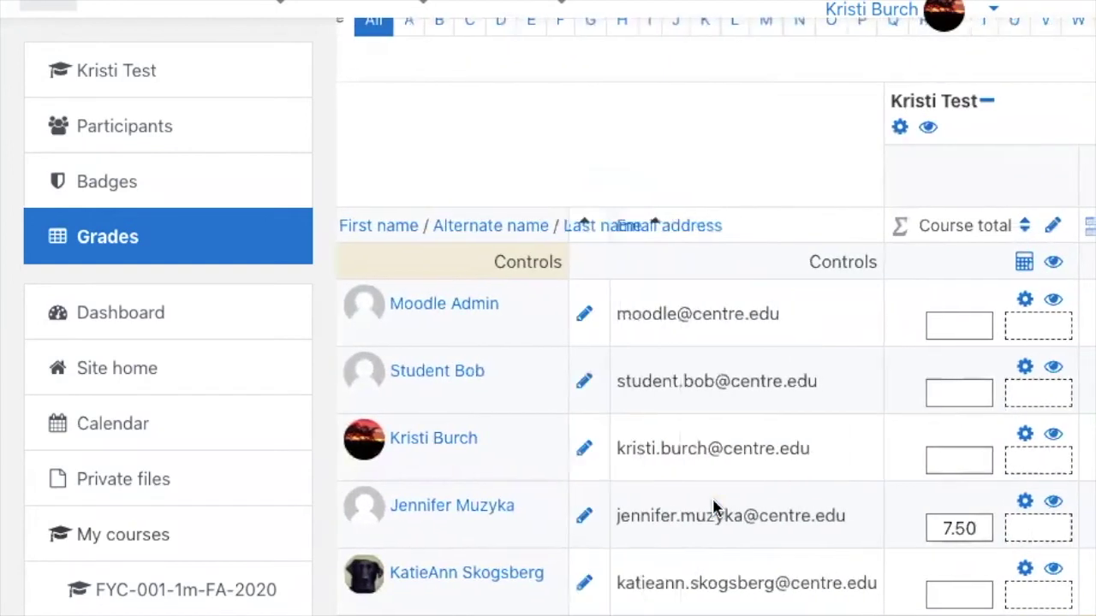
{"action": "scroll", "coordinate": [715, 508], "scroll_direction": "up", "scroll_amount": 5}
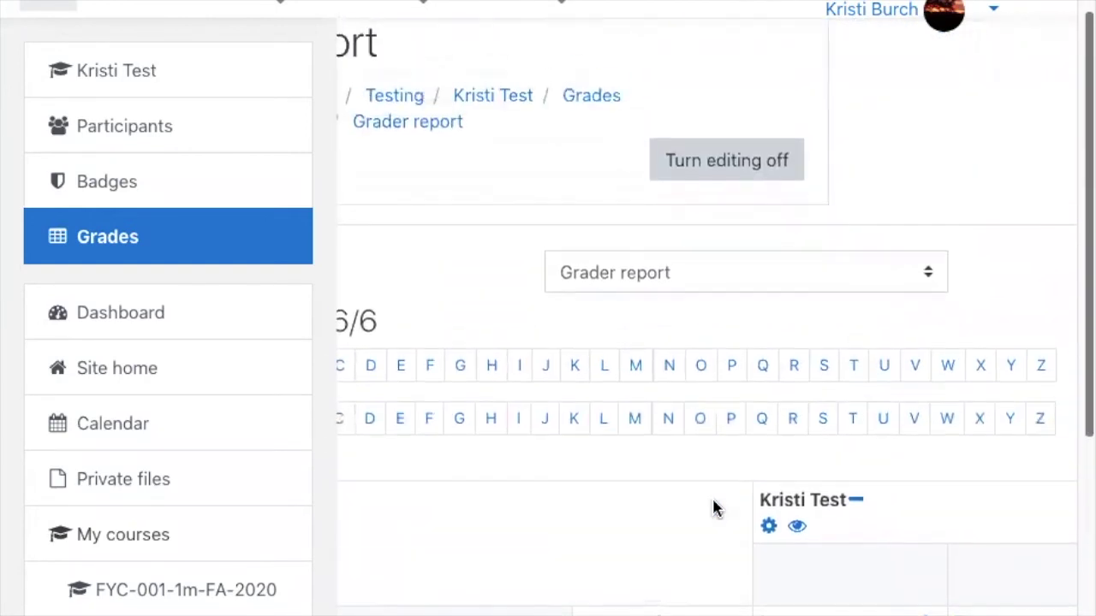
{"action": "left_click", "coordinate": [719, 172]}
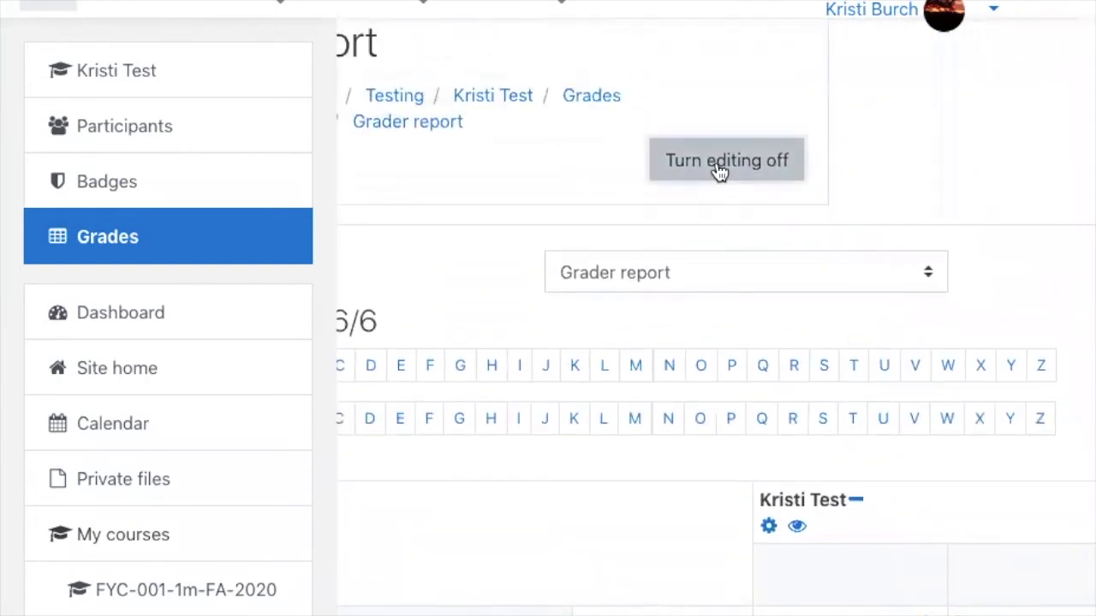
Check the Course total in the Ctl Test row and return to the Grader report's report selector.
{"action": "scroll", "coordinate": [697, 505], "scroll_direction": "down", "scroll_amount": 6}
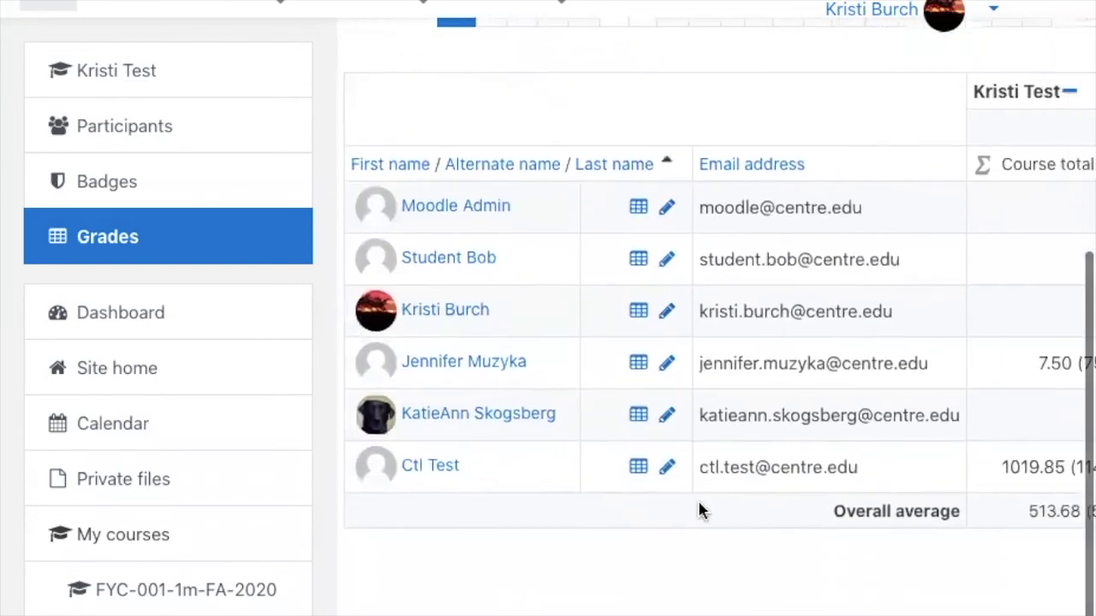
{"action": "scroll", "coordinate": [699, 509], "scroll_direction": "right", "scroll_amount": 5}
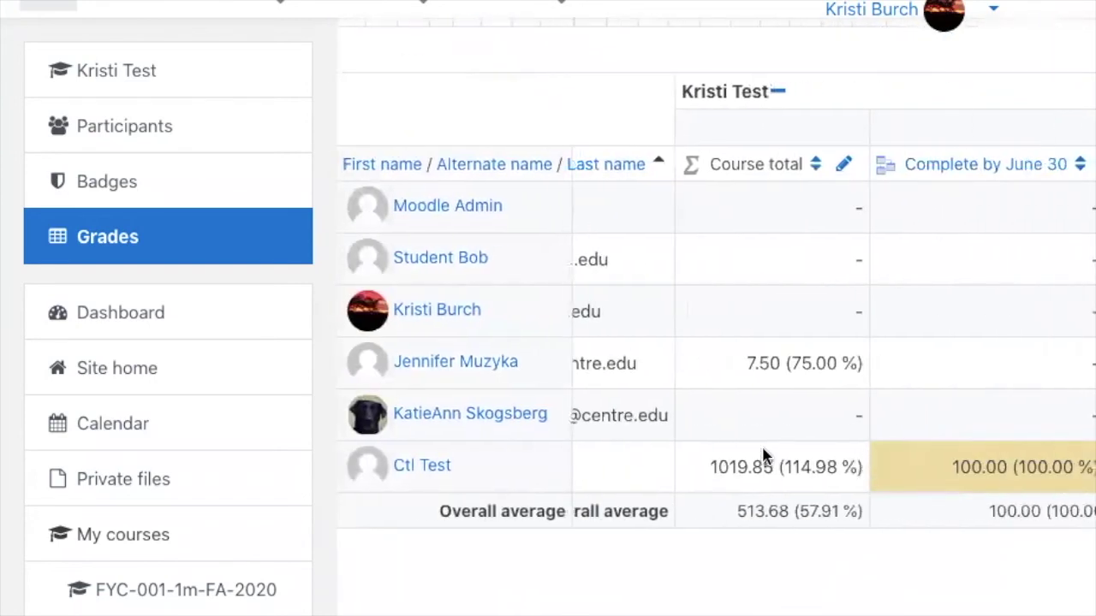
{"action": "scroll", "coordinate": [764, 456], "scroll_direction": "up", "scroll_amount": 5}
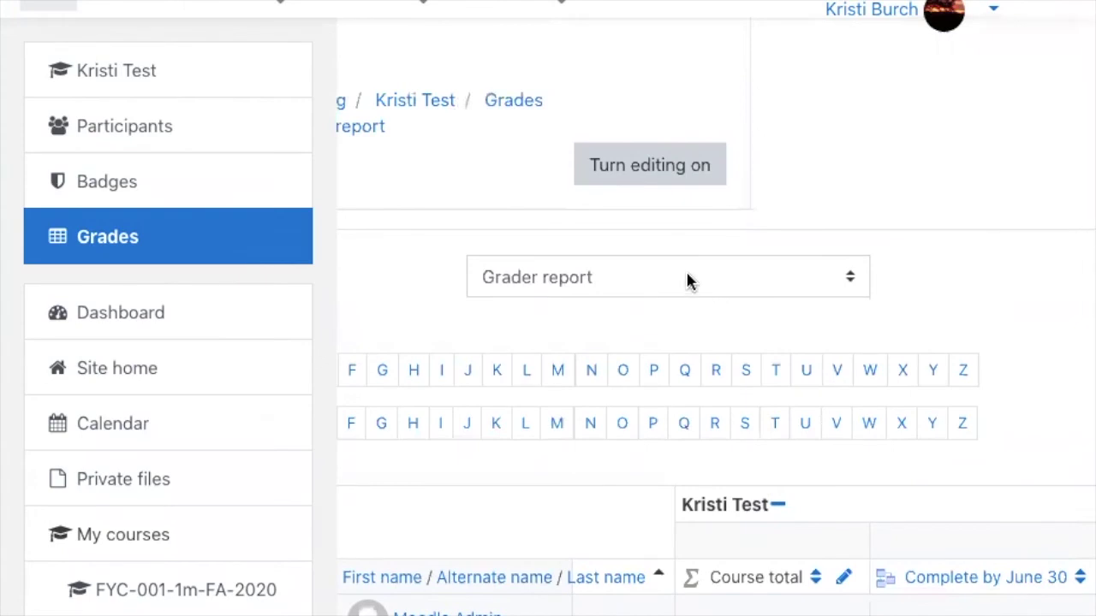
Open the User report and select the Ctl Test user.
{"action": "left_click", "coordinate": [689, 283]}
{"action": "left_click", "coordinate": [642, 401]}
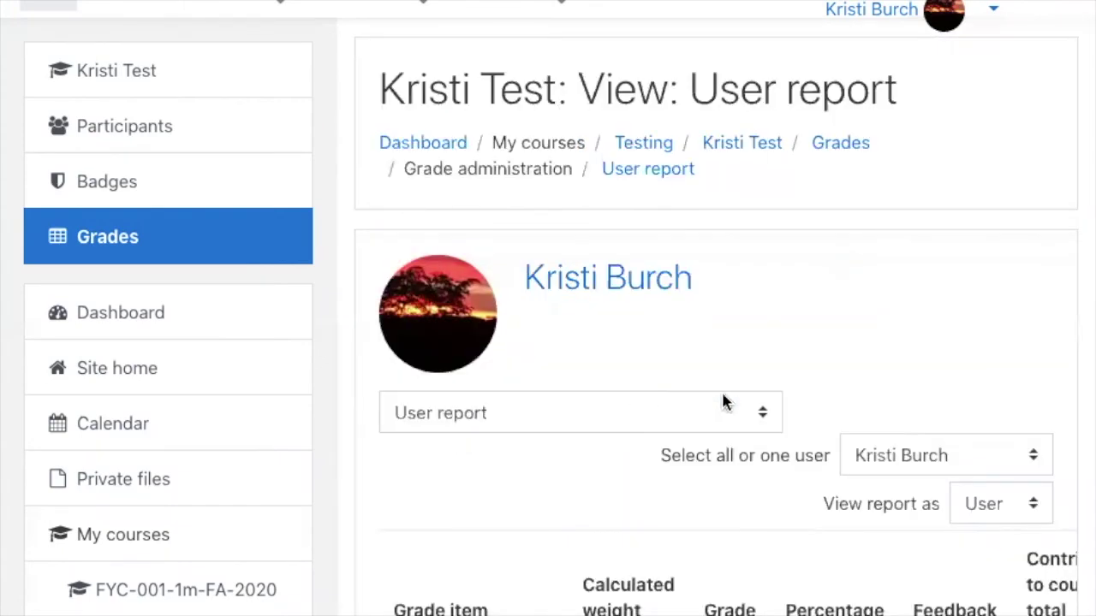
{"action": "left_click", "coordinate": [905, 455]}
{"action": "left_click", "coordinate": [892, 529]}
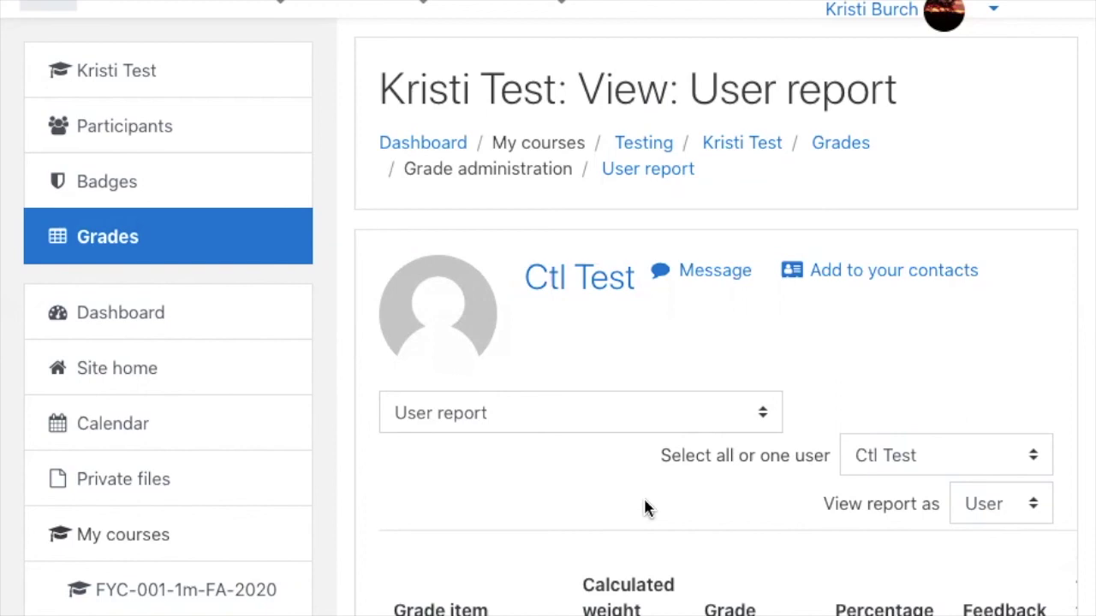
Open the Course grade settings from the Ctl Test user report.
{"action": "key", "text": "Down"}
{"action": "key", "text": "Down"}
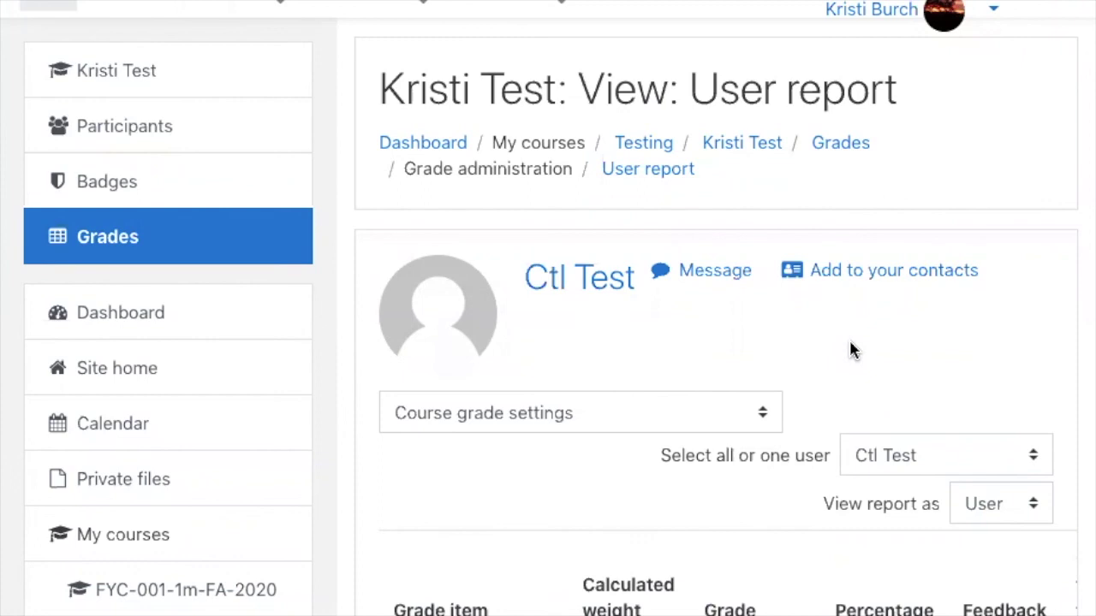
{"action": "left_click", "coordinate": [737, 411]}
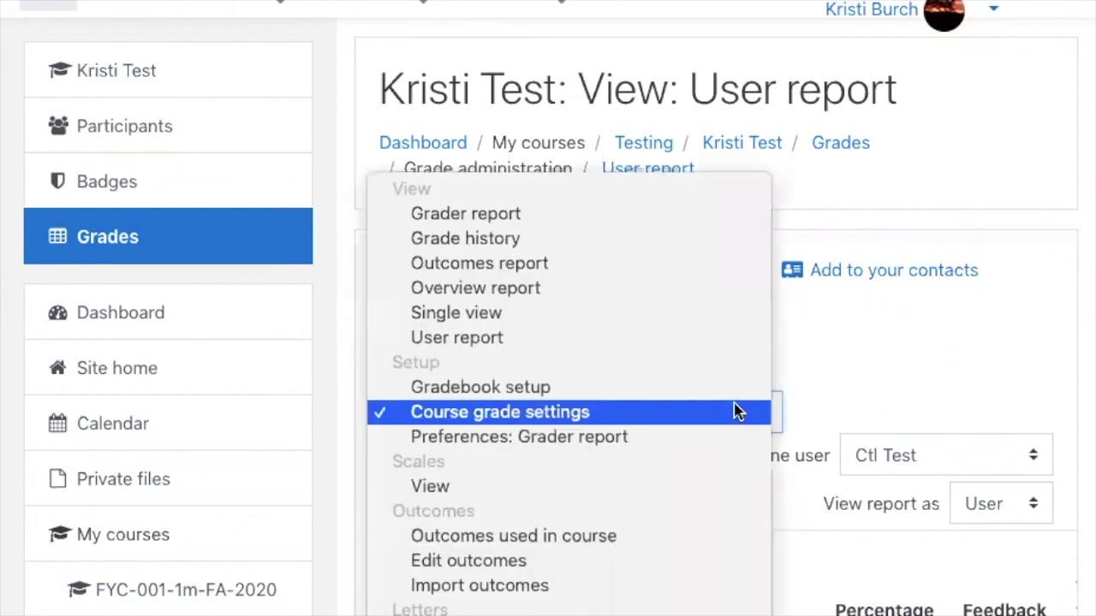
{"action": "left_click", "coordinate": [567, 414]}
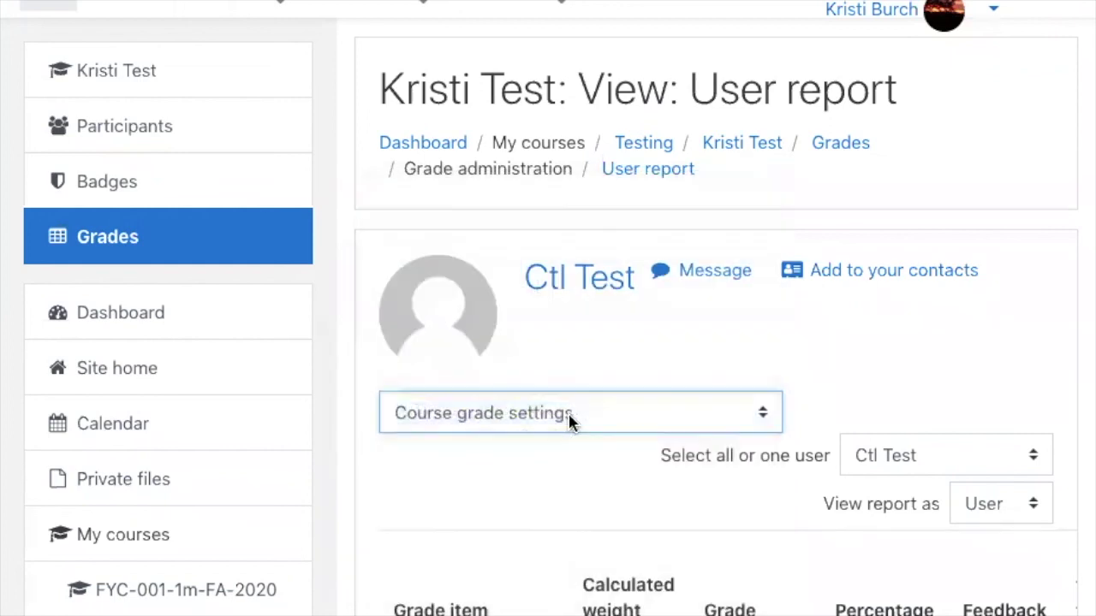
Read the help for "Hide totals if they contain hidden items", close it, and review the course grade settings back to General settings.
{"action": "scroll", "coordinate": [717, 570], "scroll_direction": "down", "scroll_amount": 7}
{"action": "scroll", "coordinate": [719, 569], "scroll_direction": "down", "scroll_amount": 10}
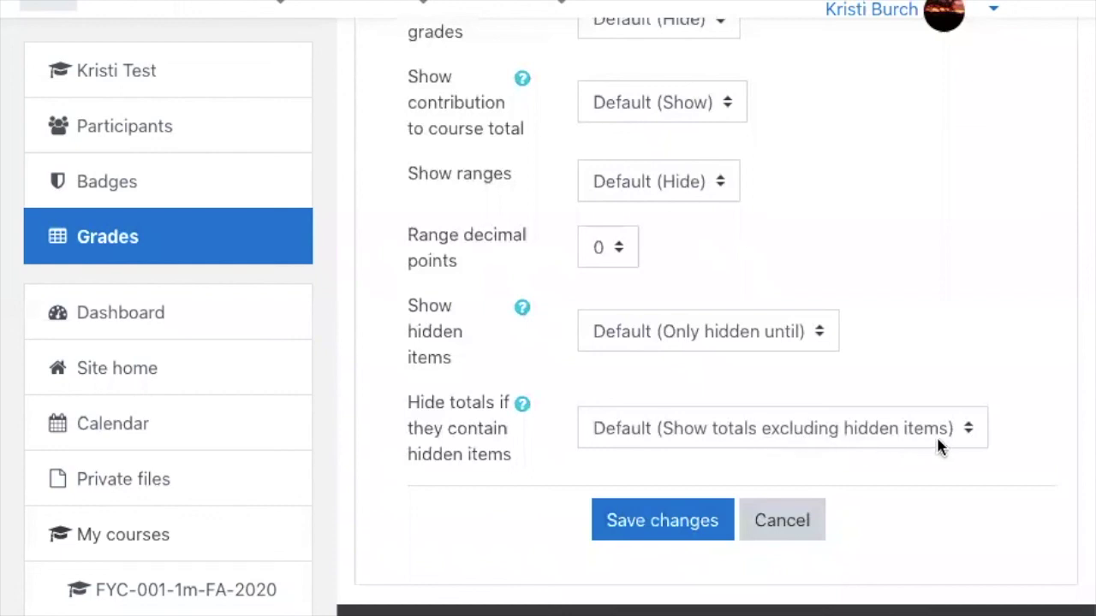
{"action": "left_click", "coordinate": [520, 409]}
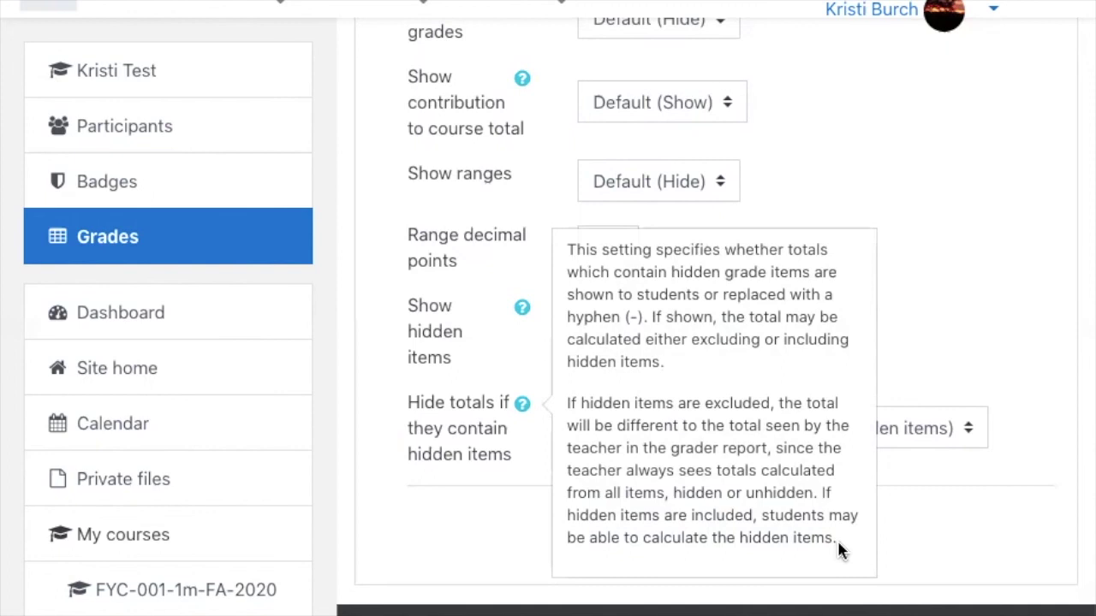
{"action": "left_click", "coordinate": [964, 321]}
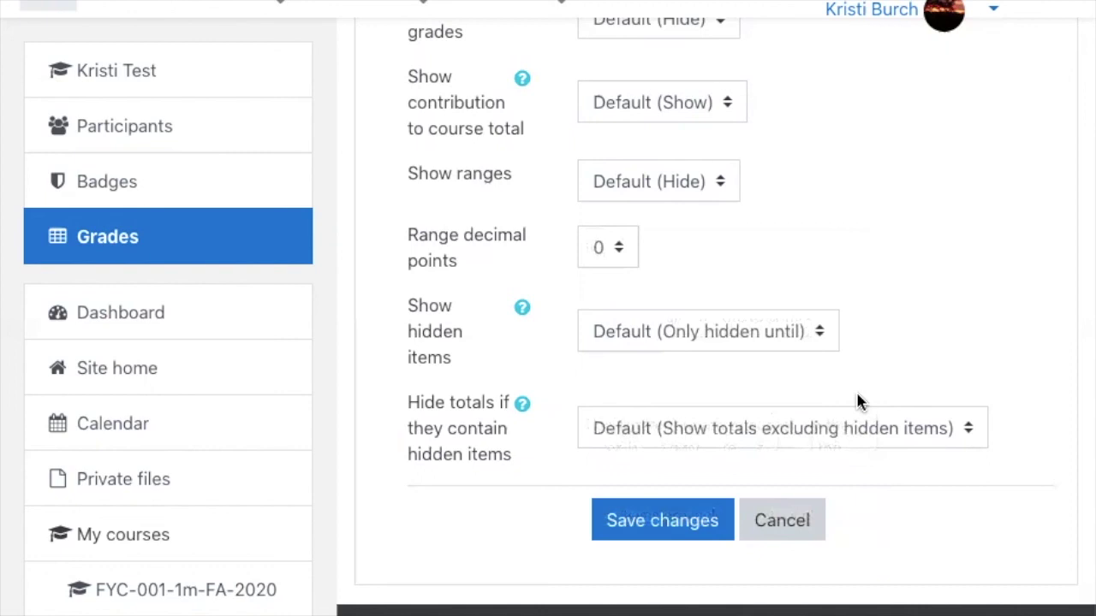
{"action": "scroll", "coordinate": [913, 360], "scroll_direction": "up", "scroll_amount": 3}
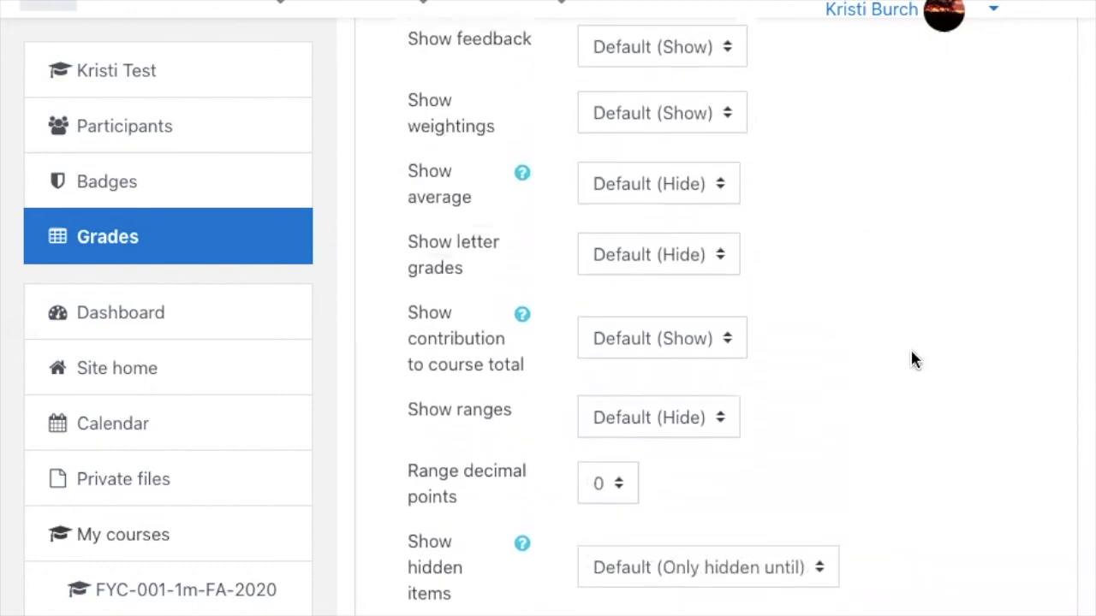
{"action": "scroll", "coordinate": [912, 358], "scroll_direction": "up", "scroll_amount": 6}
{"action": "scroll", "coordinate": [912, 359], "scroll_direction": "up", "scroll_amount": 10}
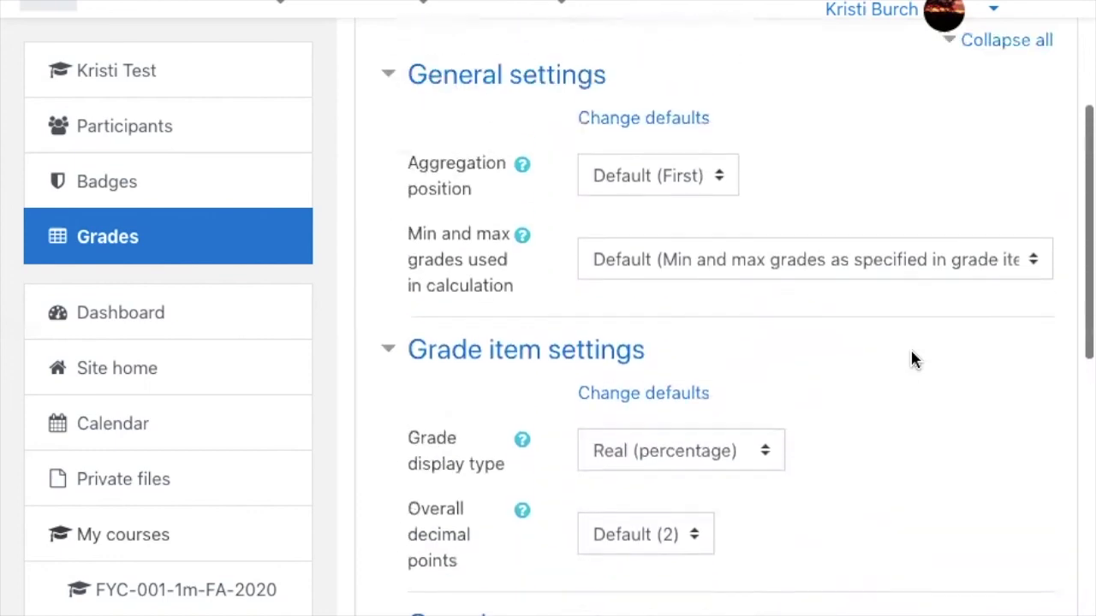